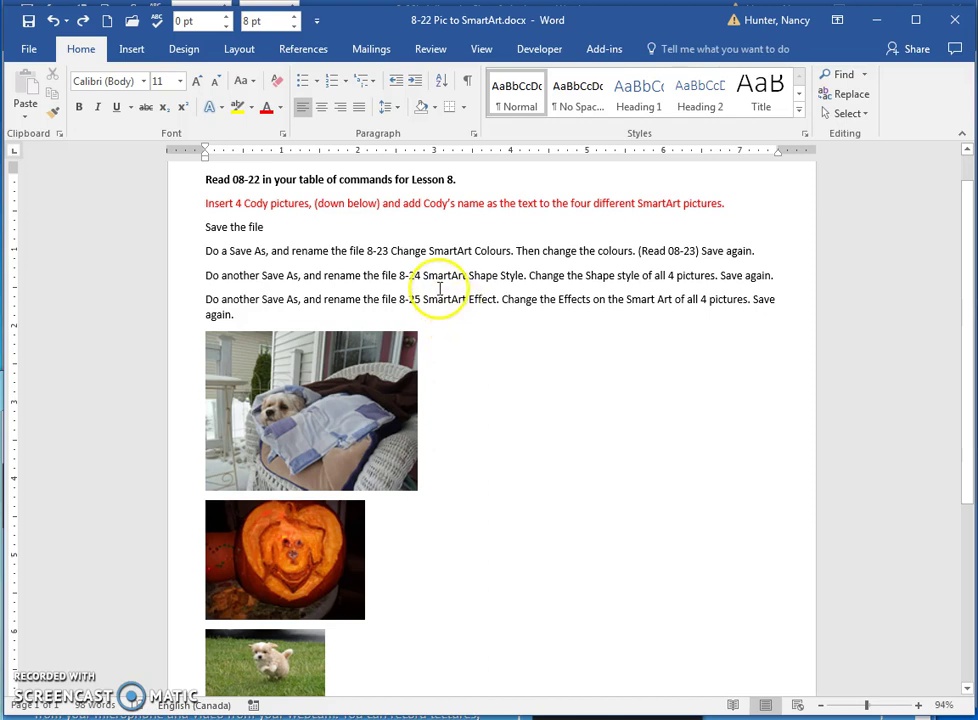
Convert the first dog photo to a Circular Picture Callout SmartArt captioned 'Cody'
key(Left)
key(Left)
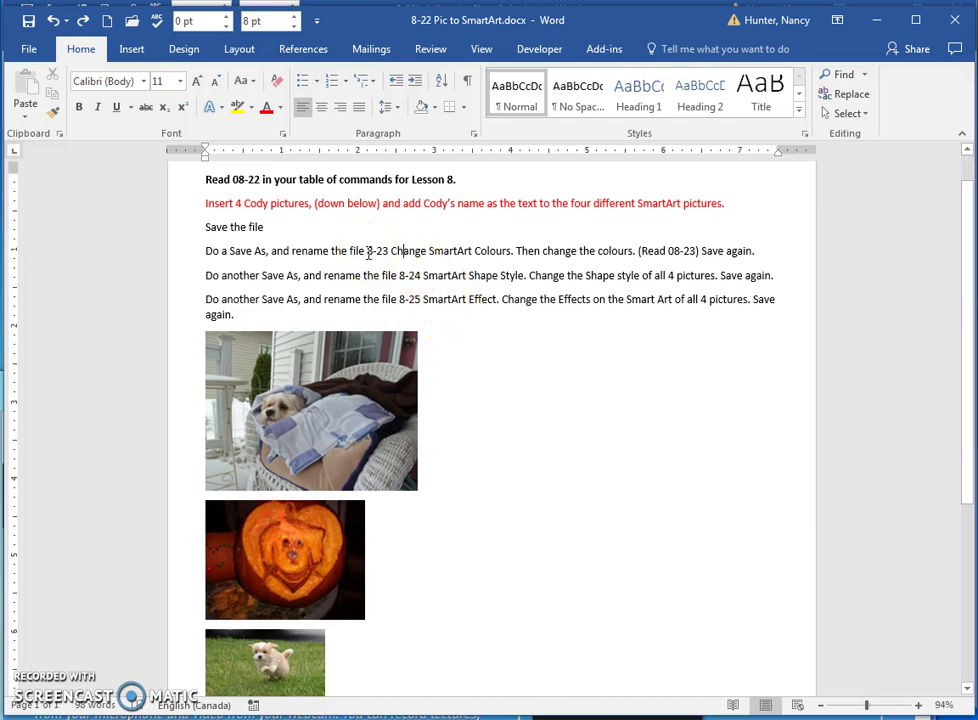
click(403, 251)
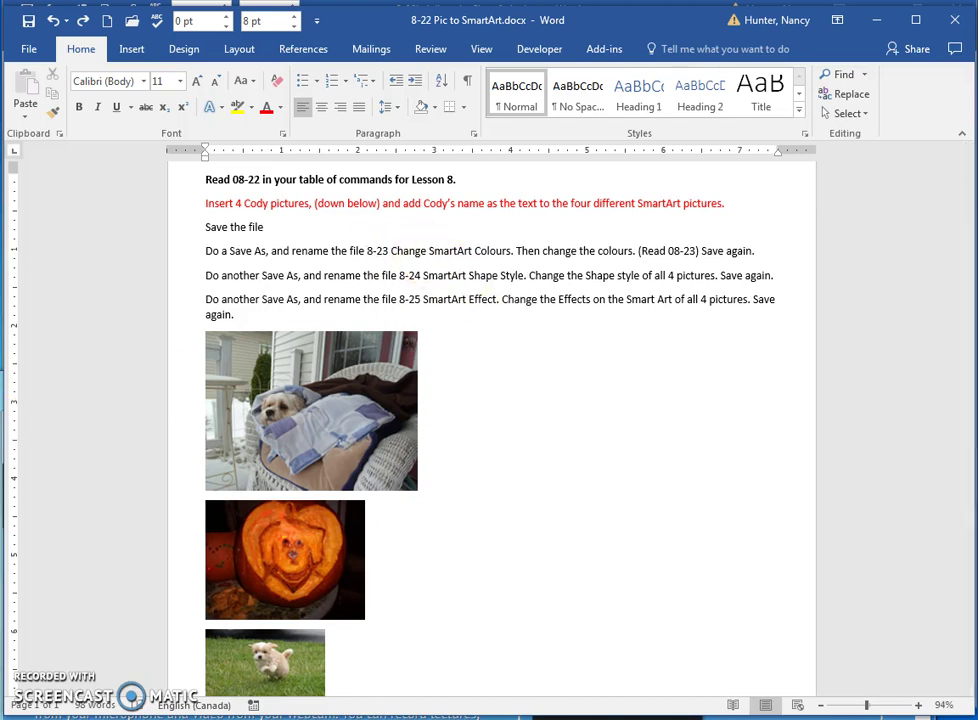
key(F12)
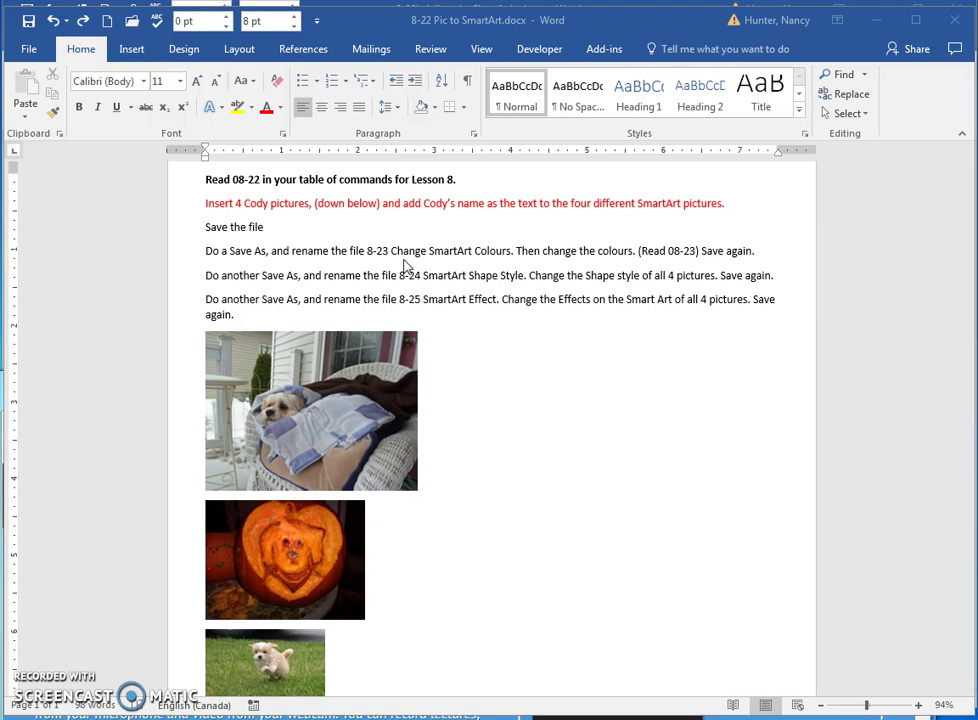
click(413, 254)
click(357, 372)
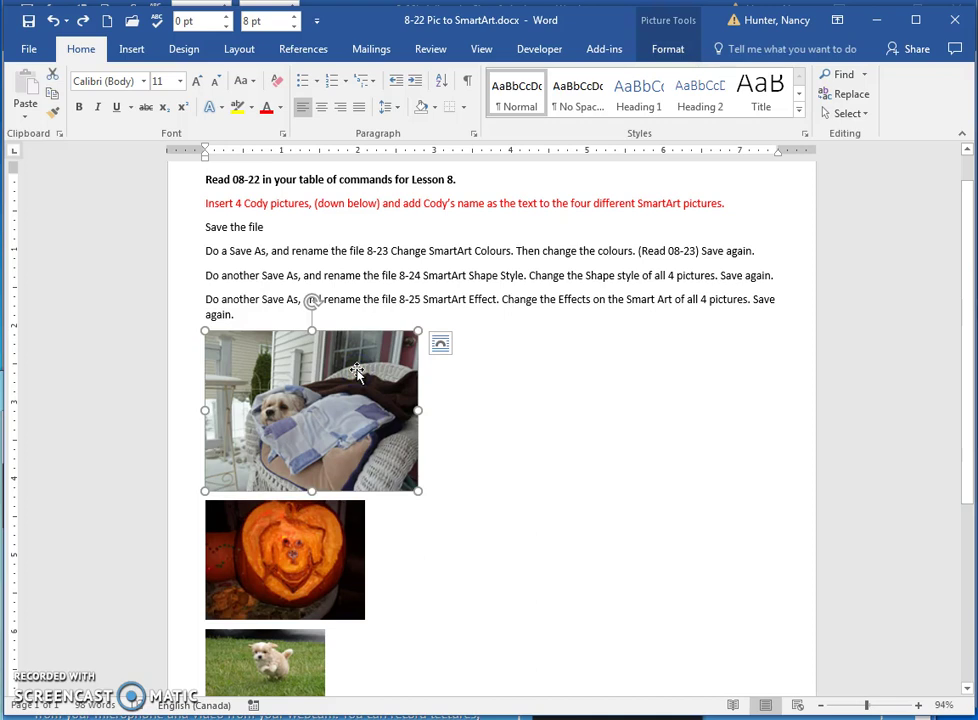
click(340, 391)
click(672, 32)
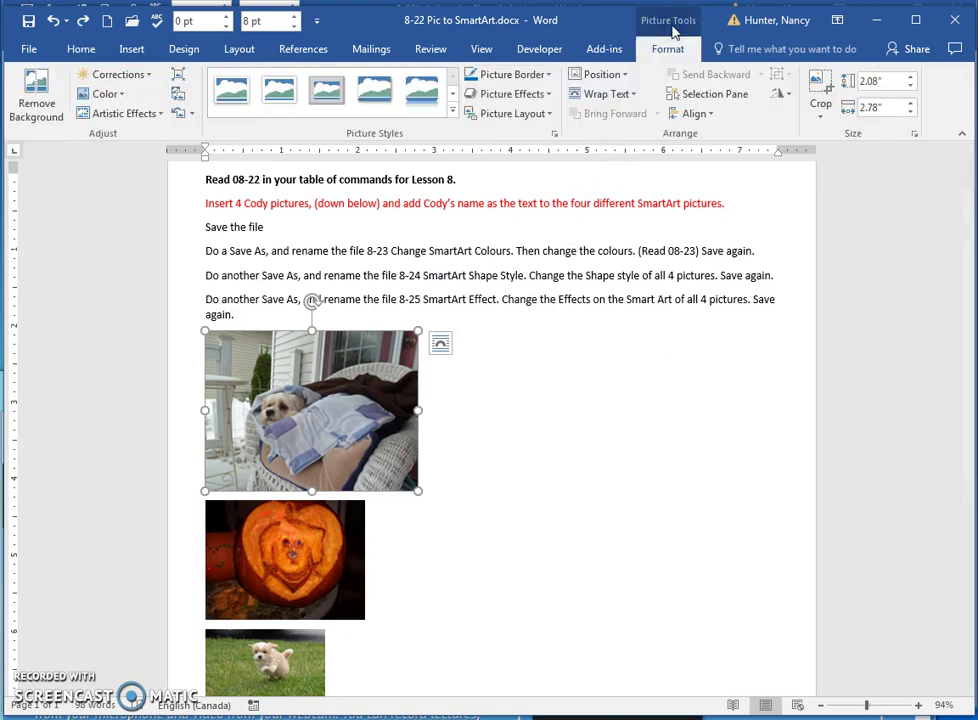
click(547, 116)
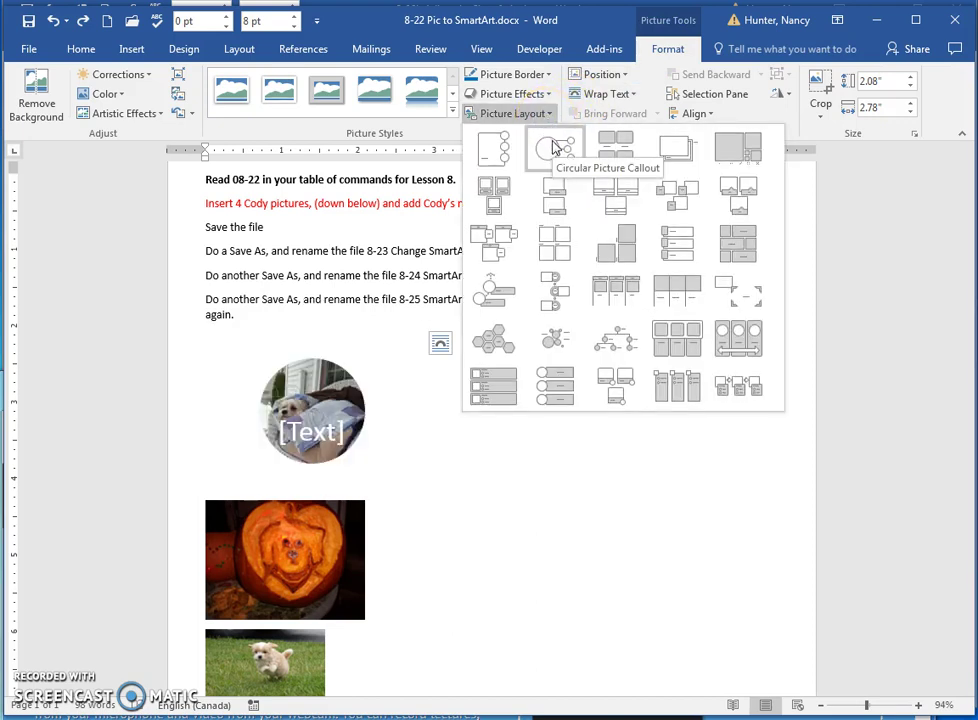
click(554, 148)
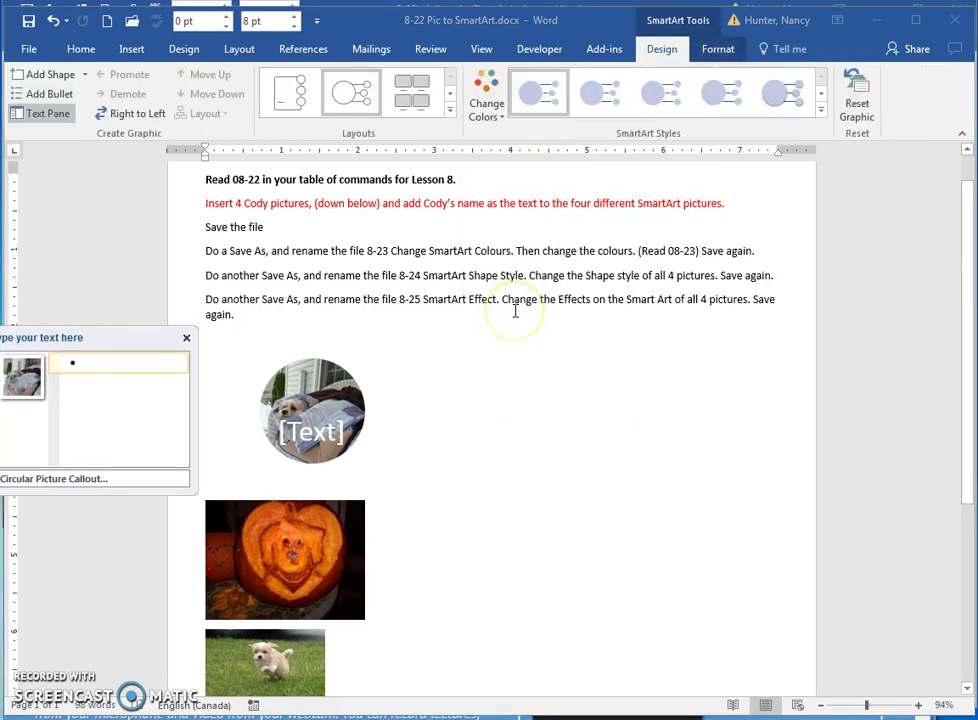
text(Cody)
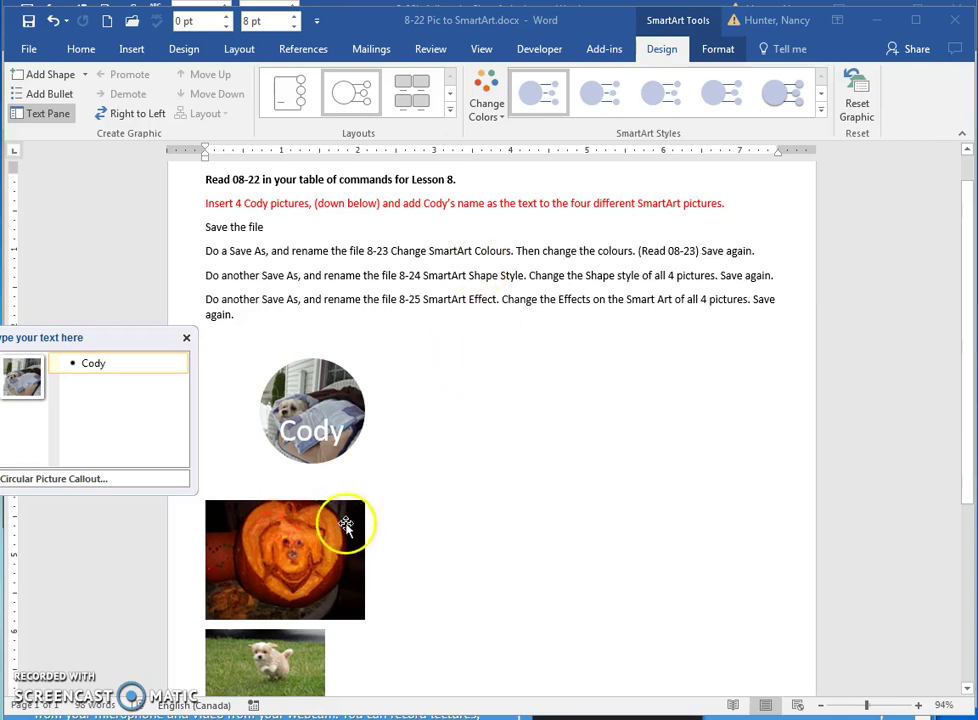
Apply the Ascending Picture Accent Process layout to the pumpkin photo, leaving its caption placeholder
click(340, 522)
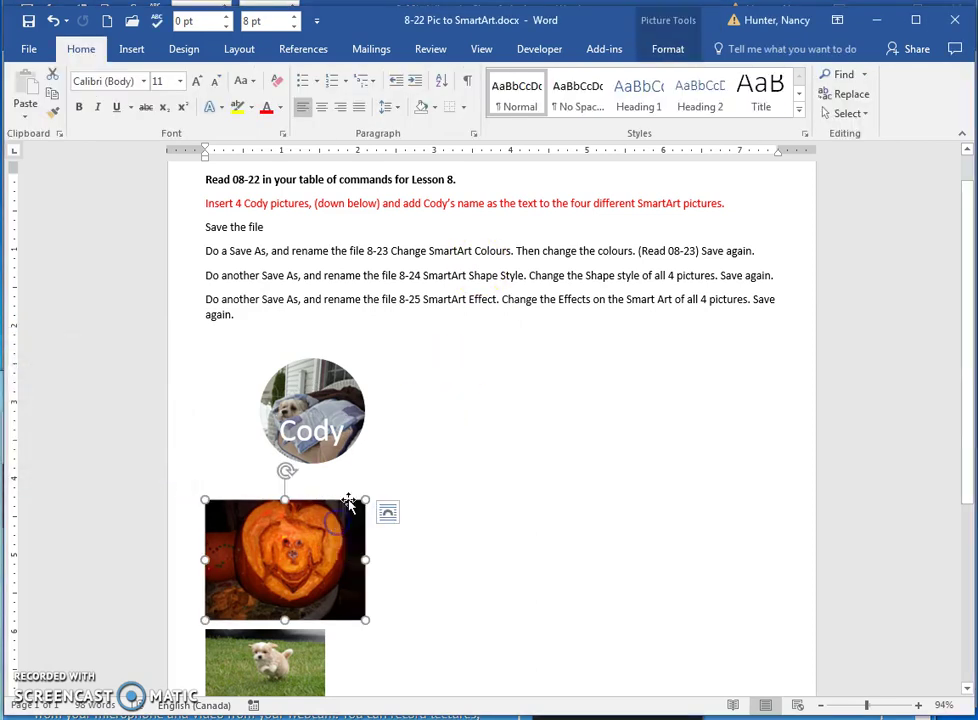
click(660, 48)
click(545, 114)
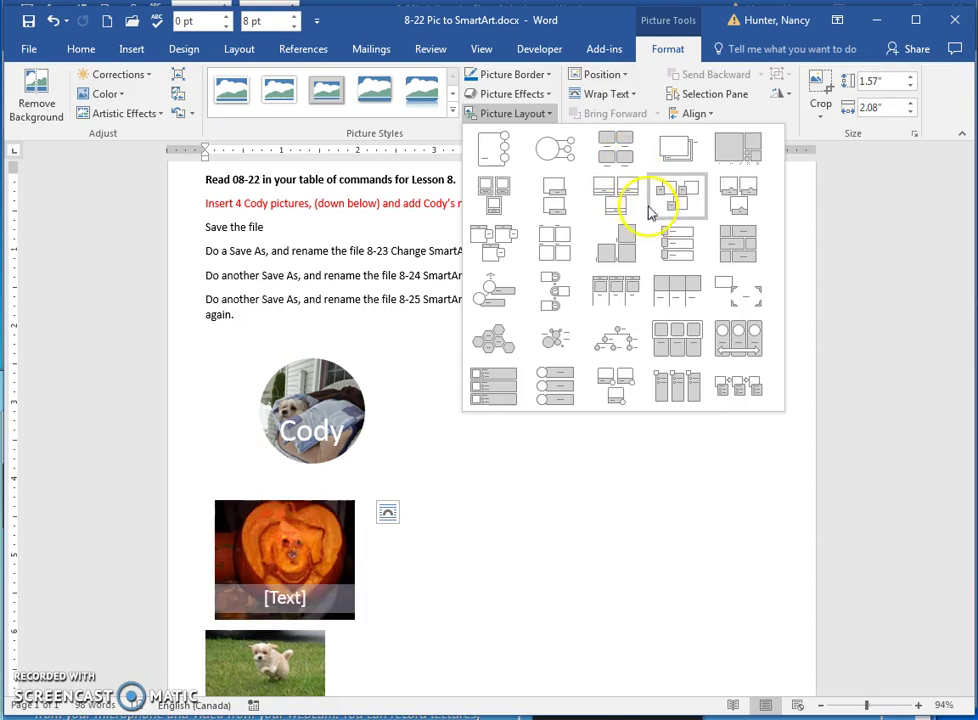
click(510, 294)
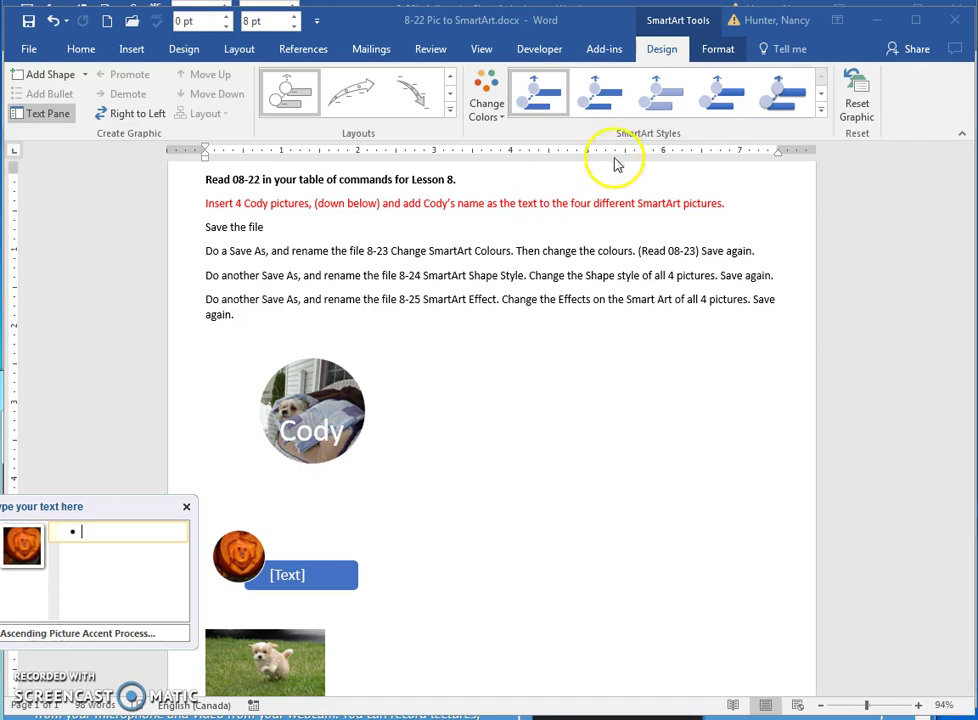
mouse_move(544, 311)
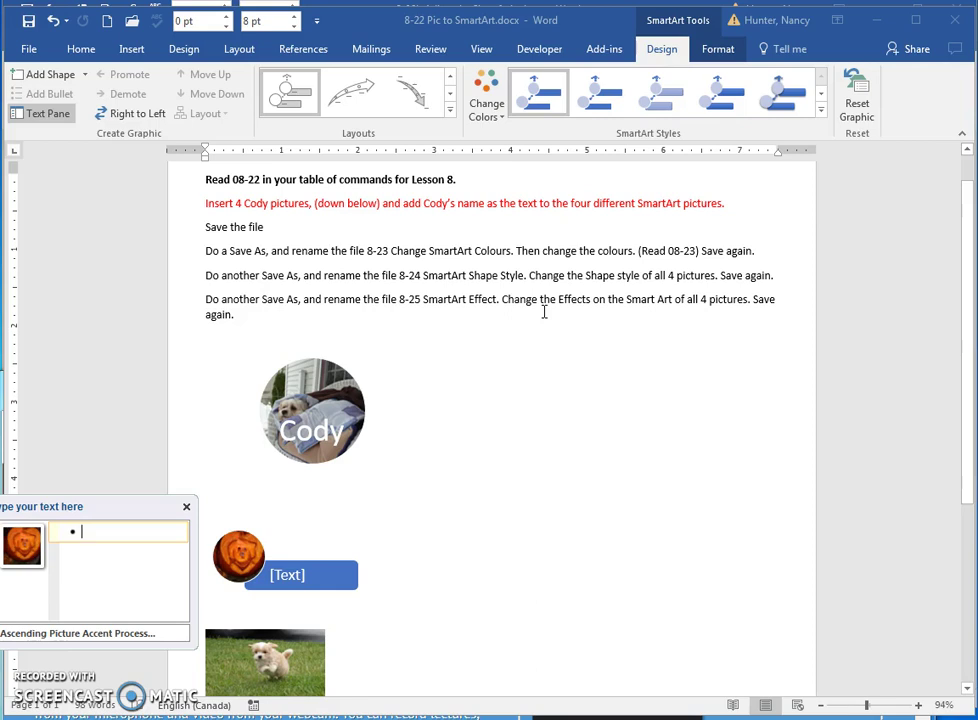
click(290, 660)
Give the puppy photo a captioned picture layout reading 'Cody', with no extra empty entry
click(300, 659)
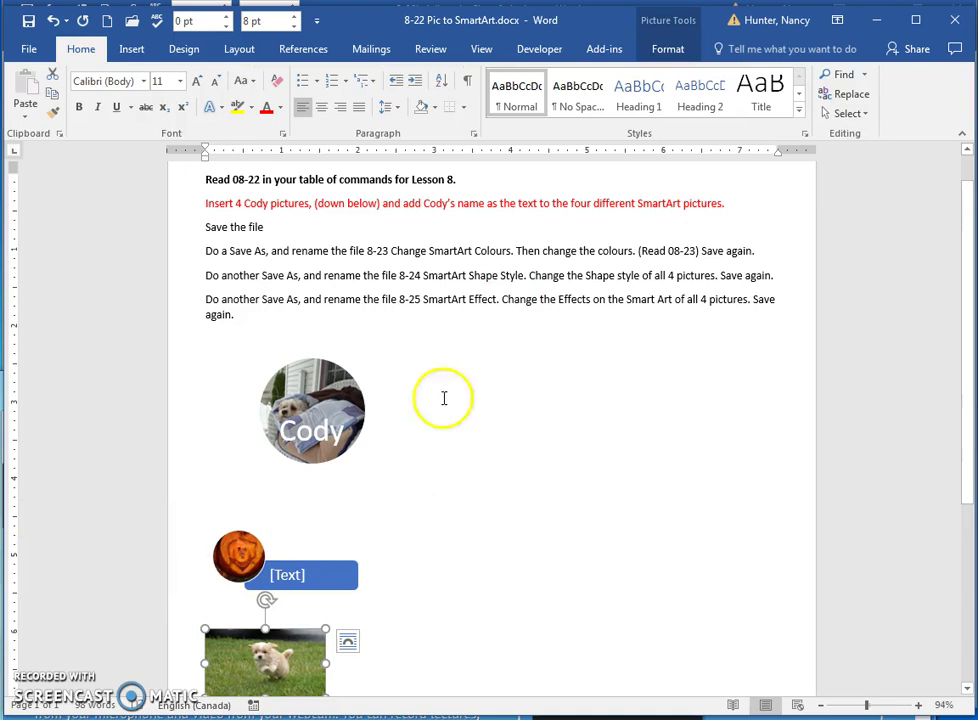
click(668, 33)
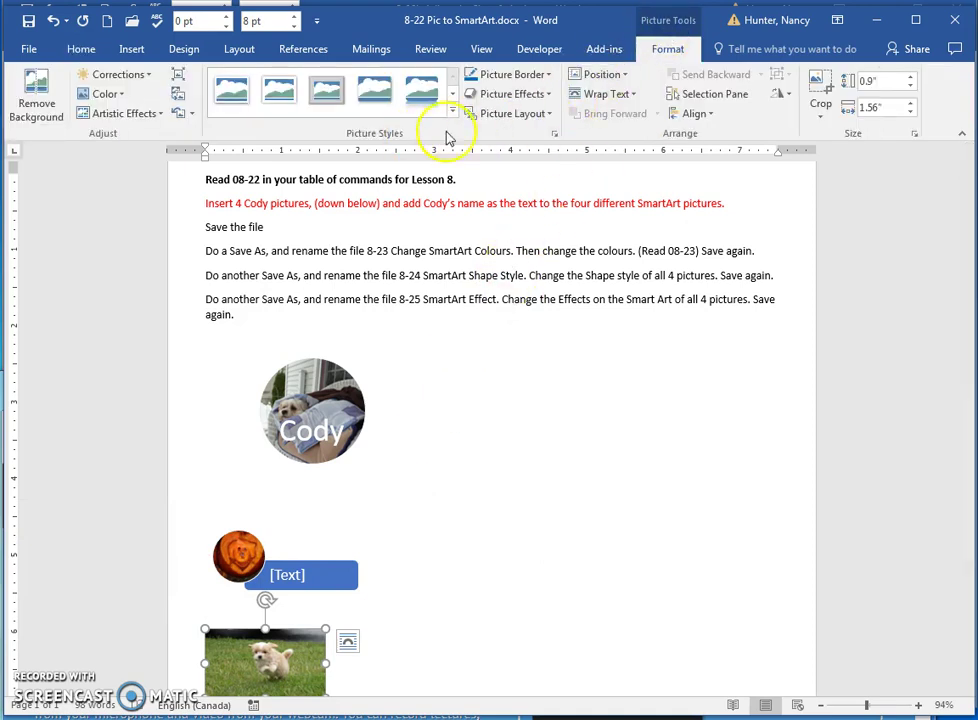
click(513, 116)
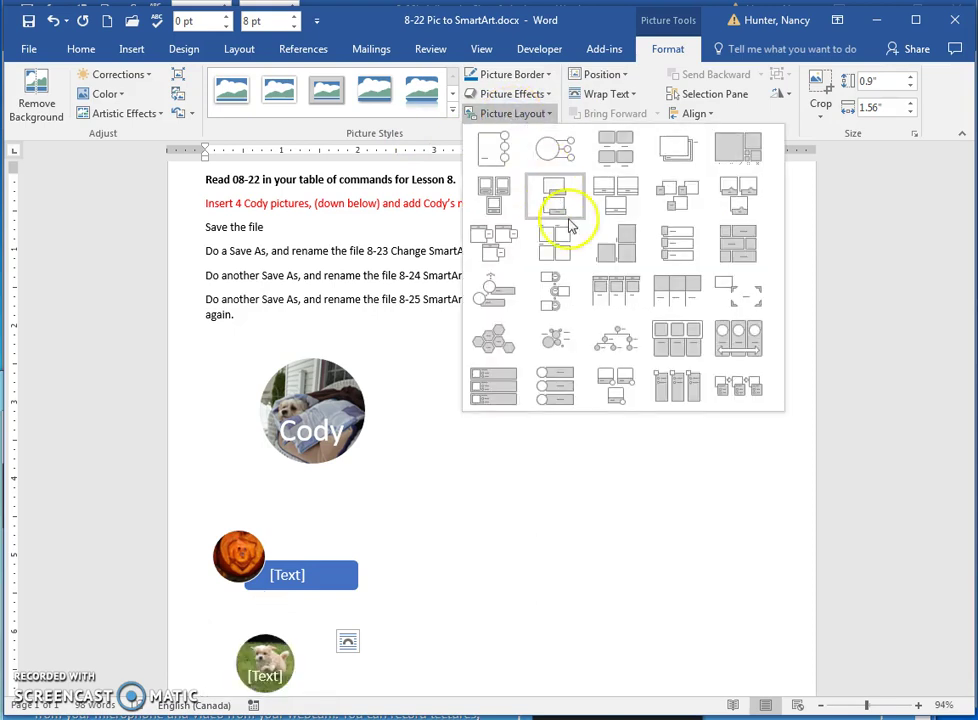
click(670, 349)
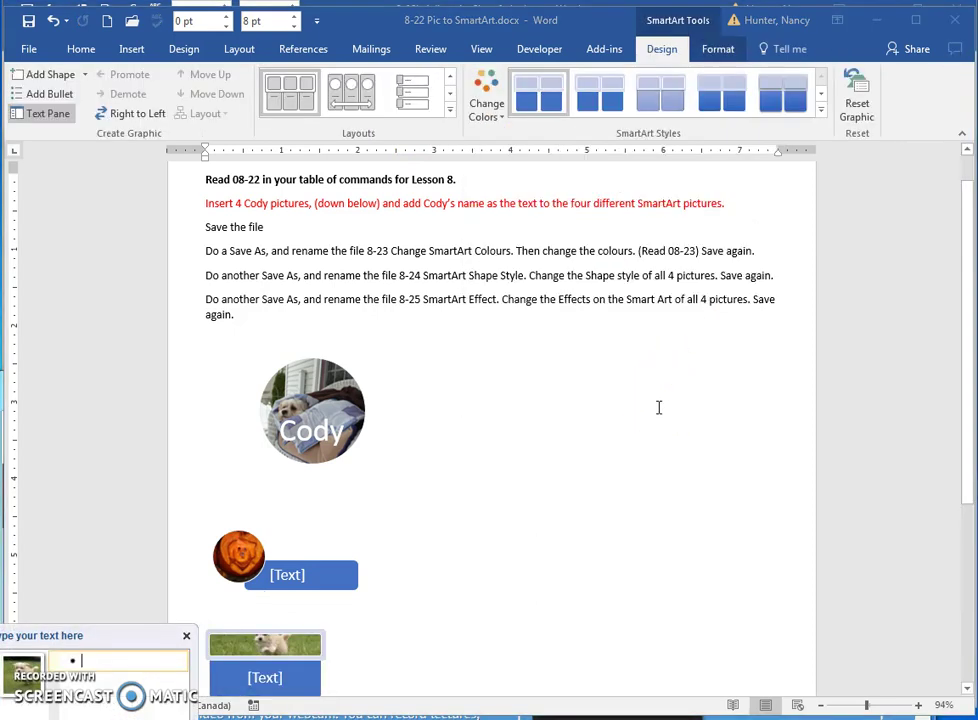
text(Cody)
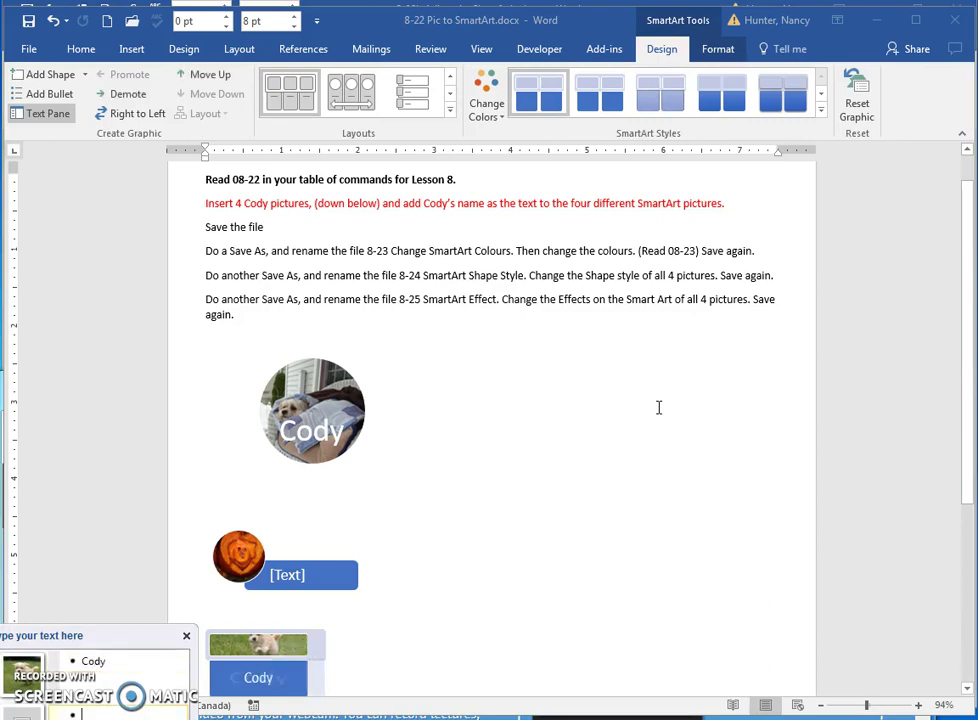
key(Return)
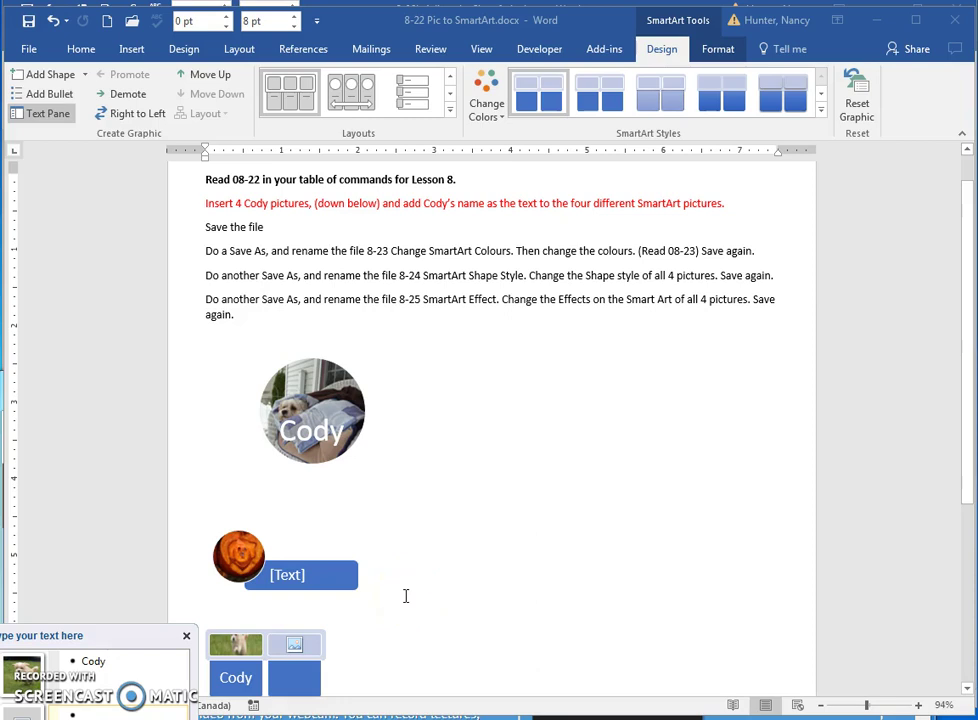
key(BackSpace)
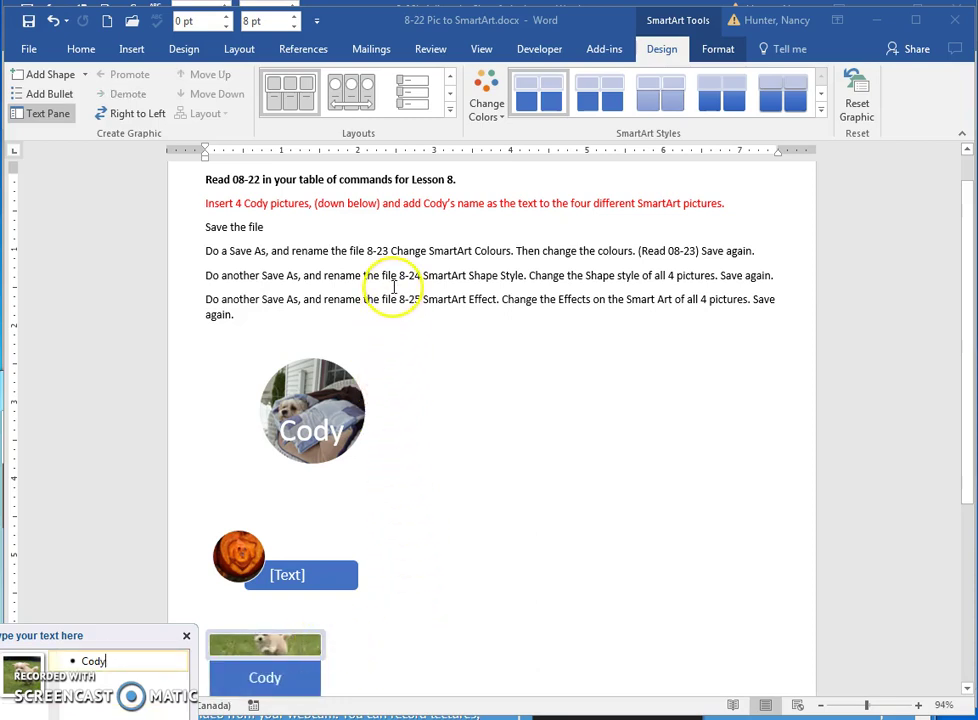
Recolour the circular Cody SmartArt with the Colored Outline - Accent 1 scheme
click(340, 378)
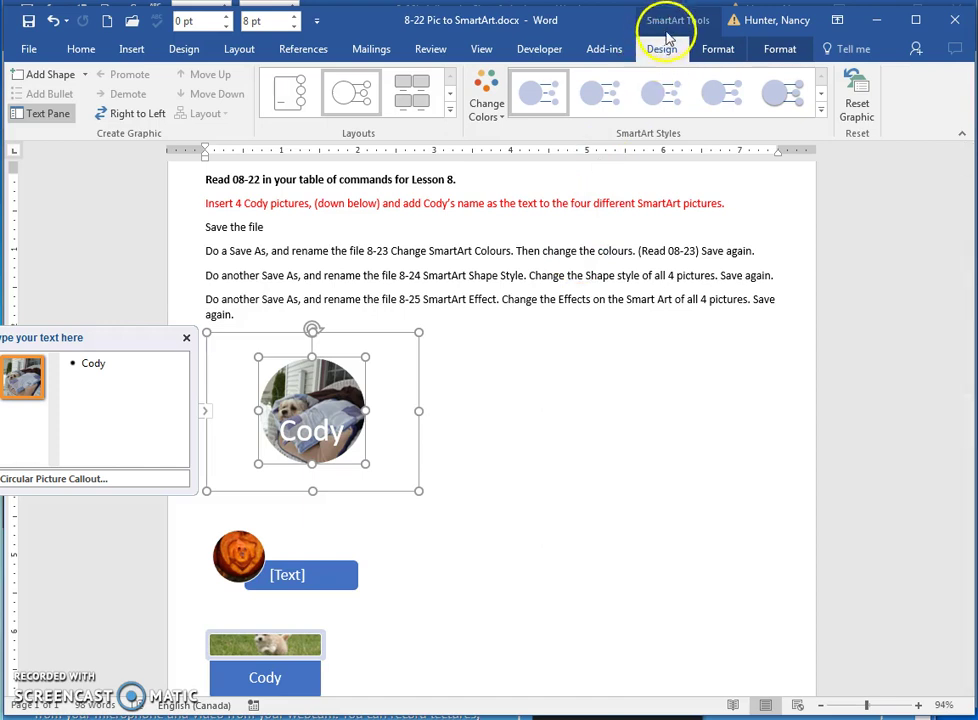
click(487, 105)
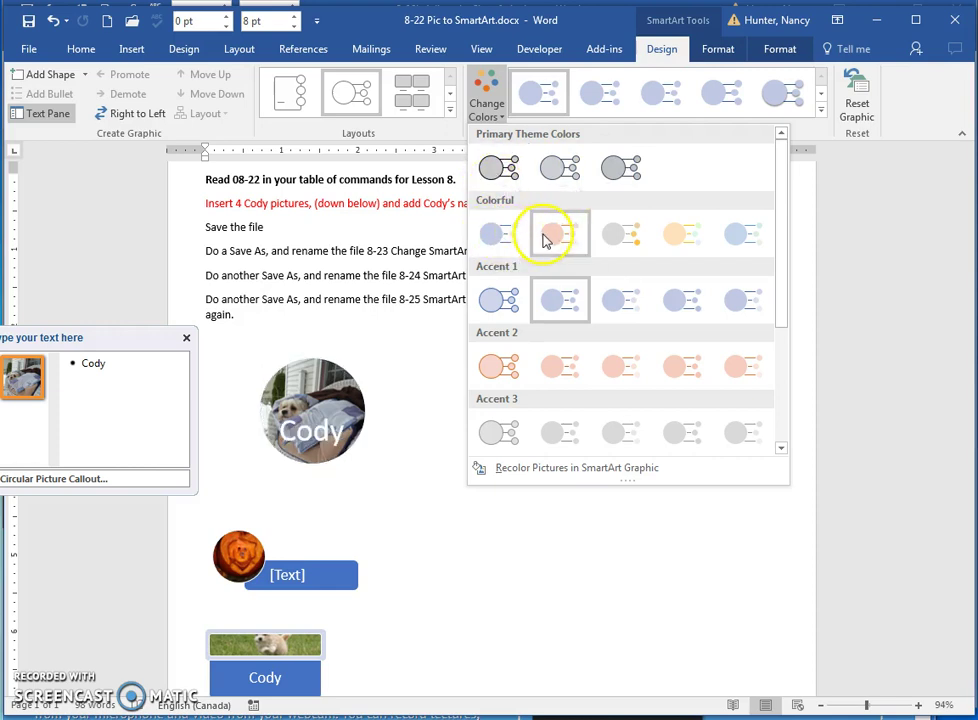
click(490, 166)
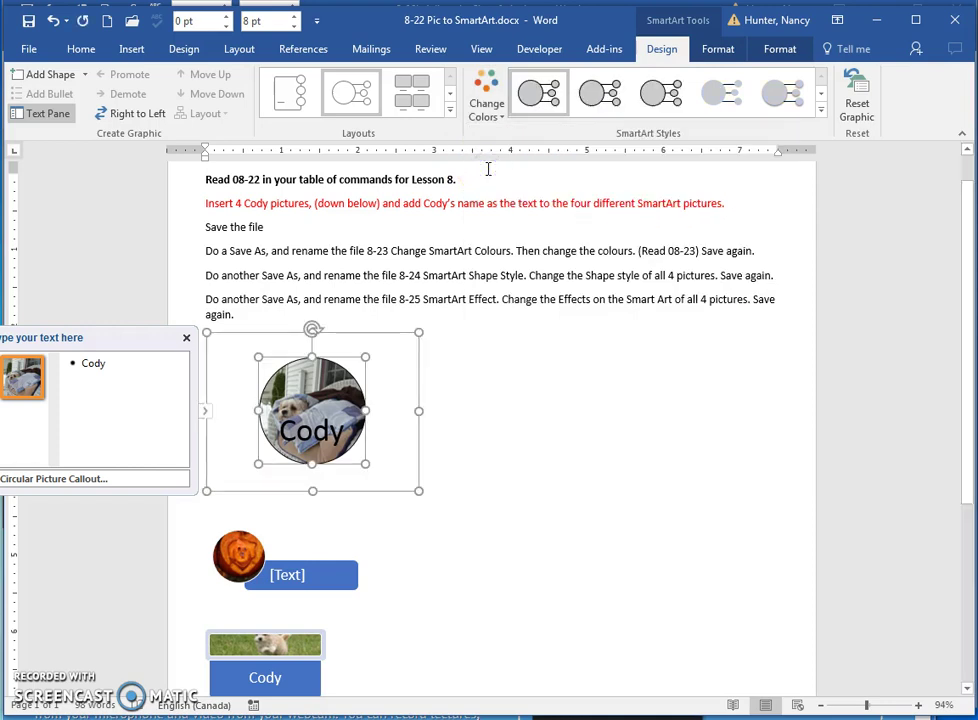
click(486, 100)
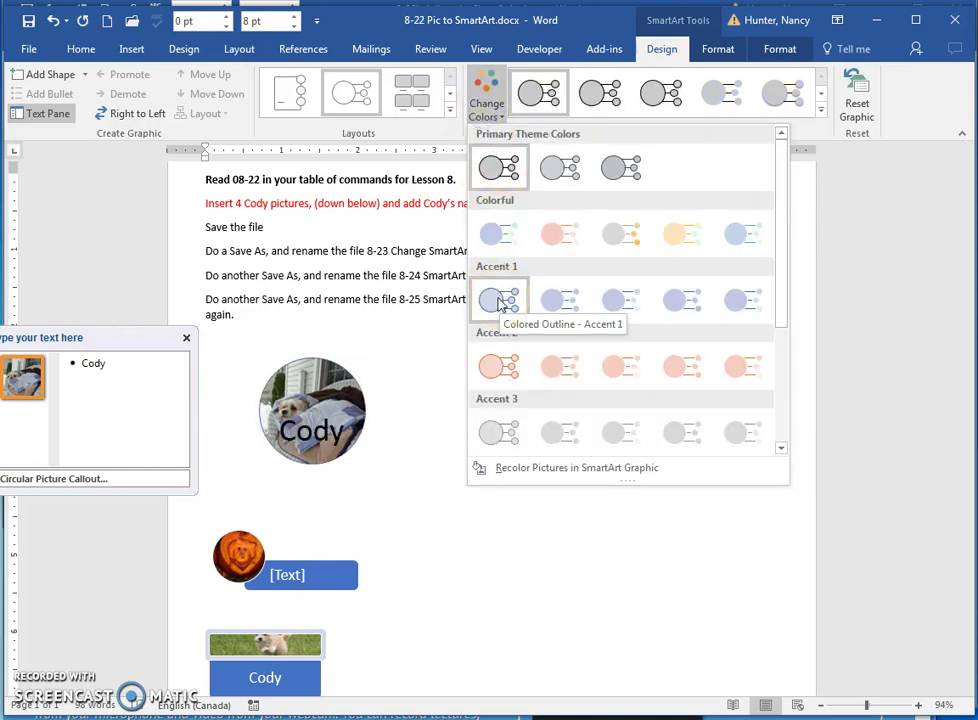
click(499, 301)
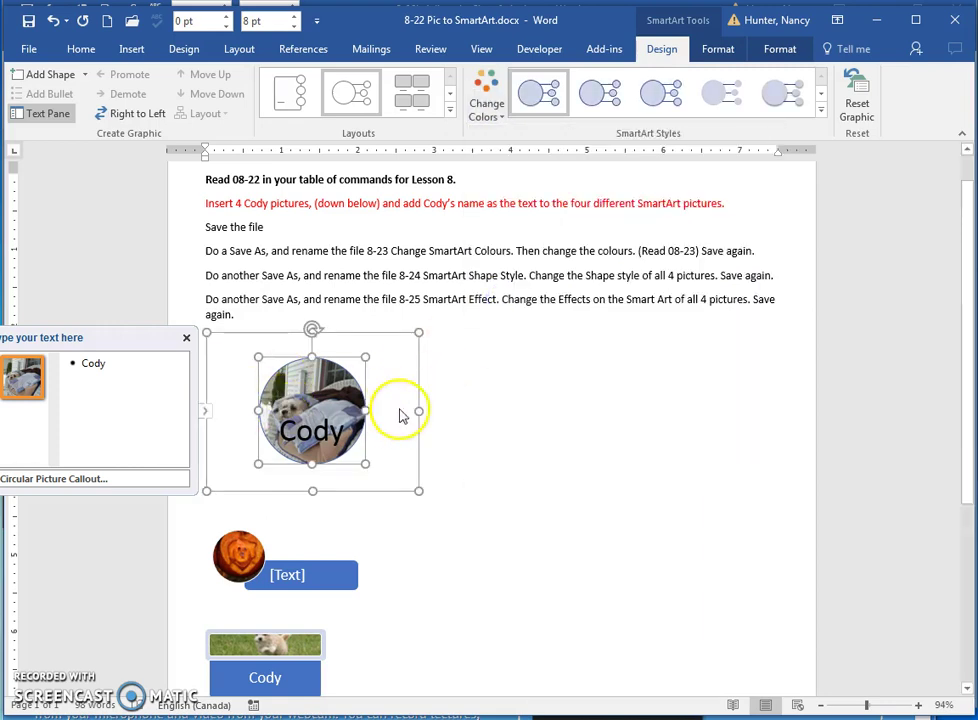
click(466, 278)
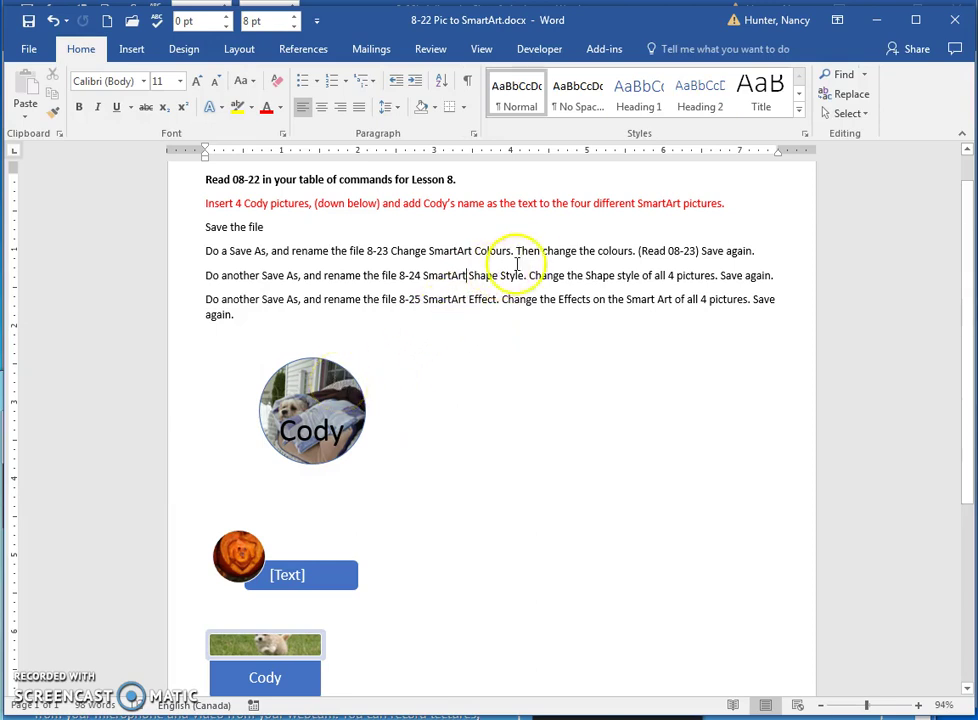
drag(542, 252, 592, 254)
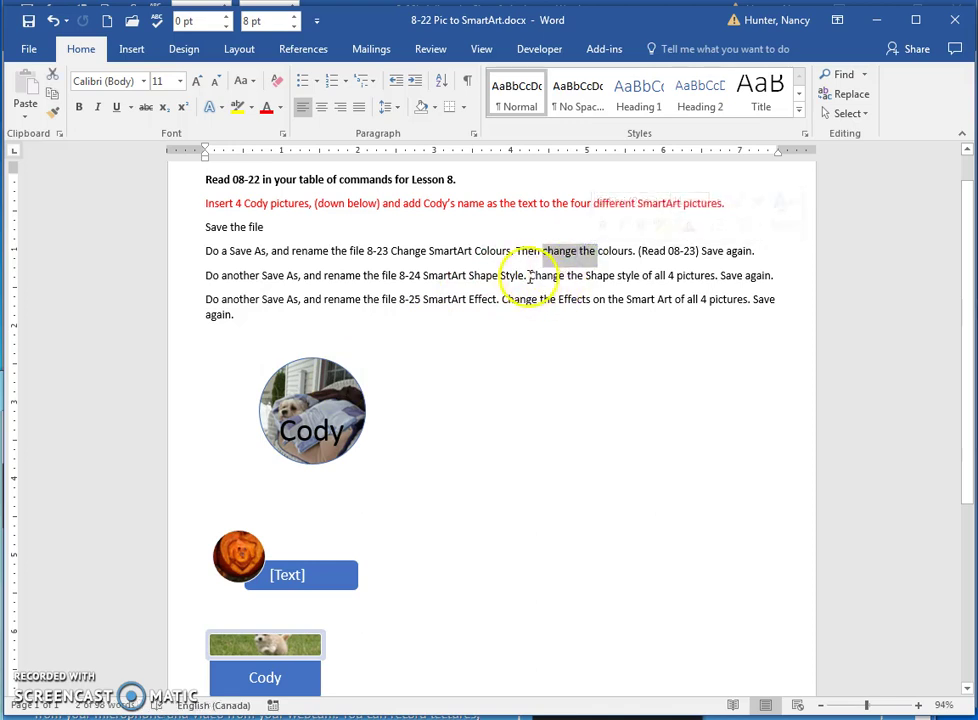
drag(529, 276, 693, 275)
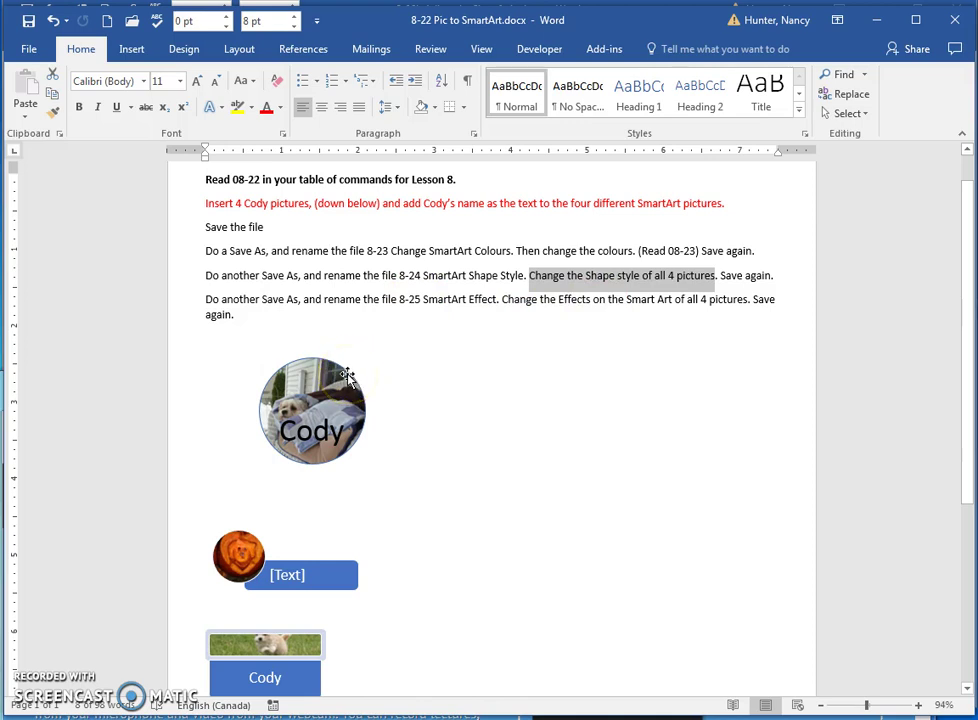
Select the pumpkin SmartArt with the [Text] placeholder and show its shape styles
click(332, 558)
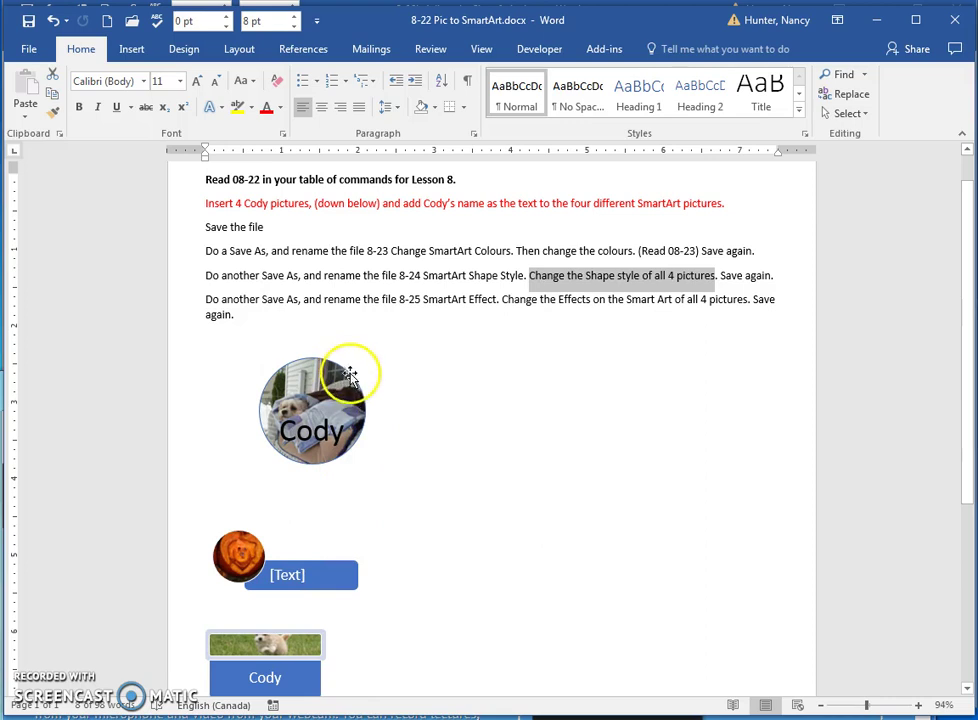
click(321, 566)
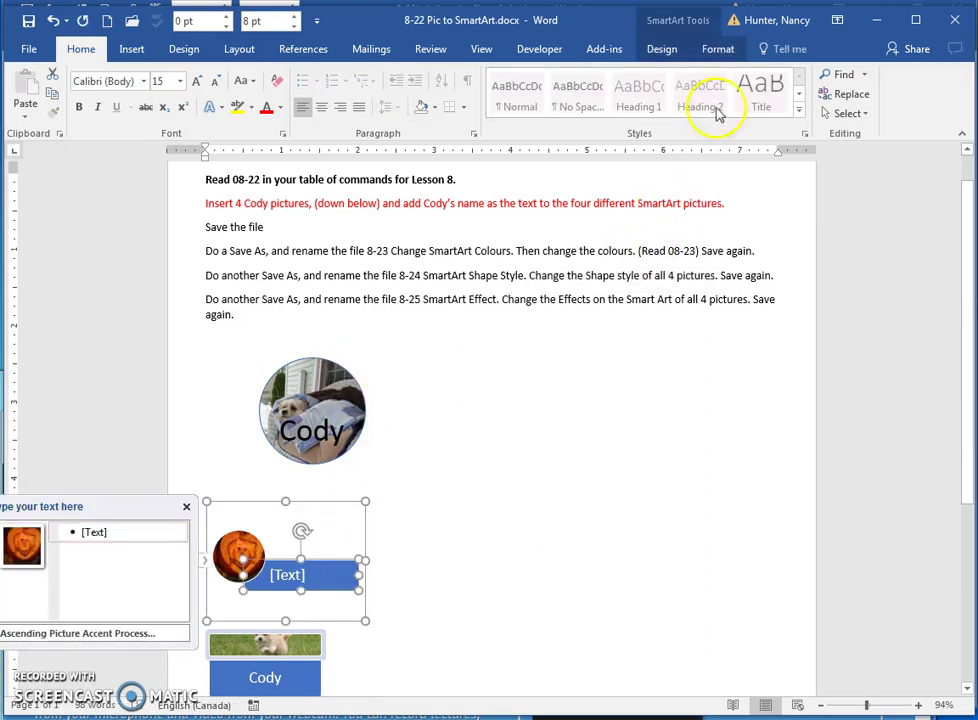
click(715, 50)
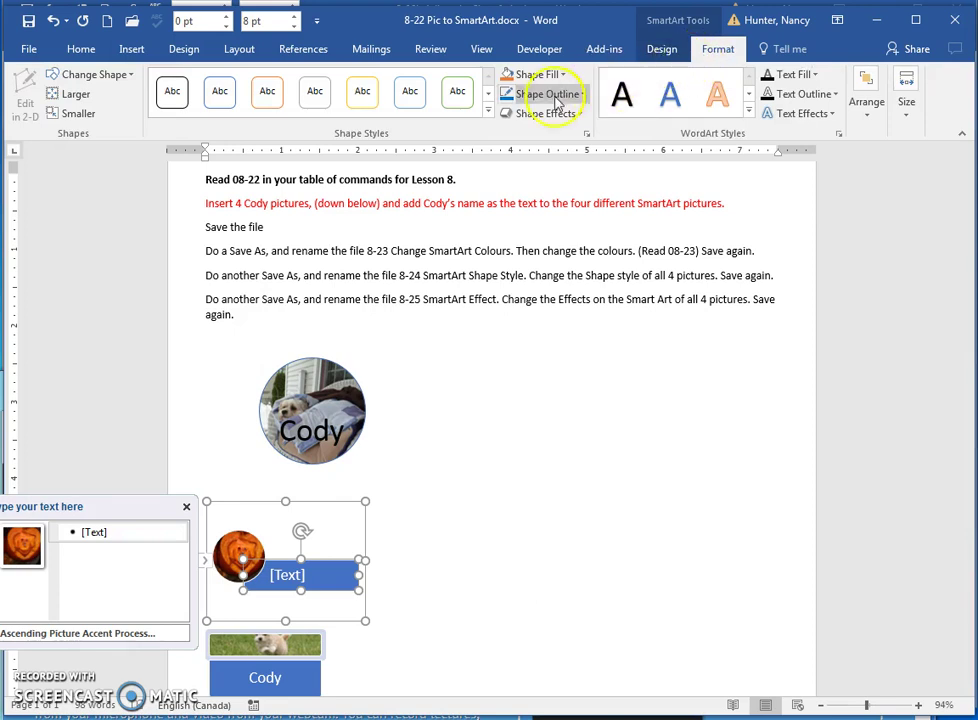
Apply the Intense Effect - Gold, Accent 4 shape style to the caption box
click(490, 117)
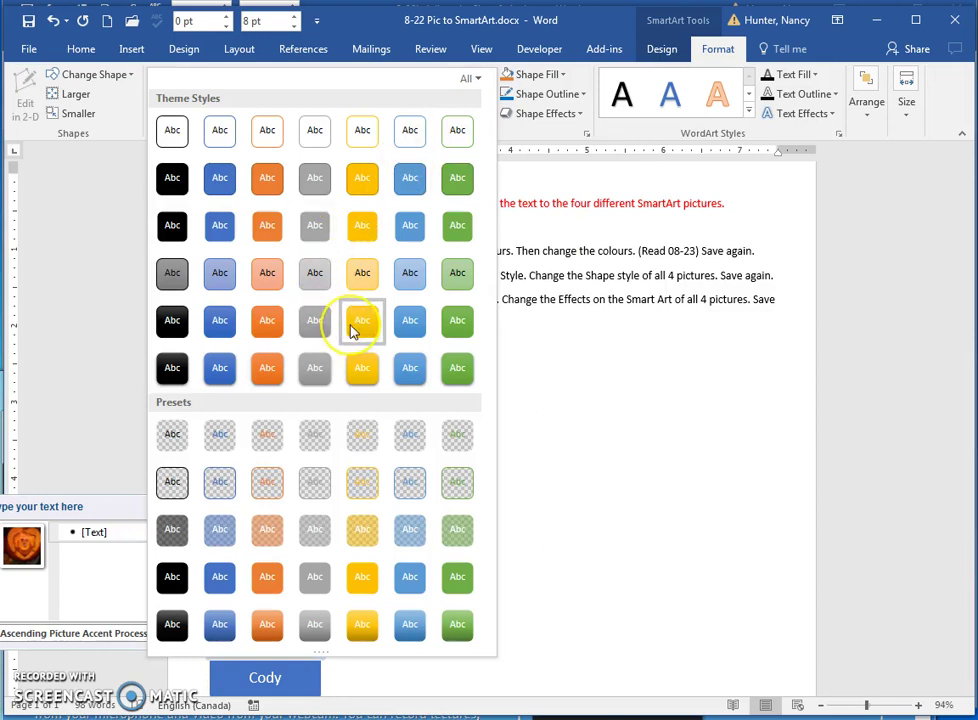
click(362, 366)
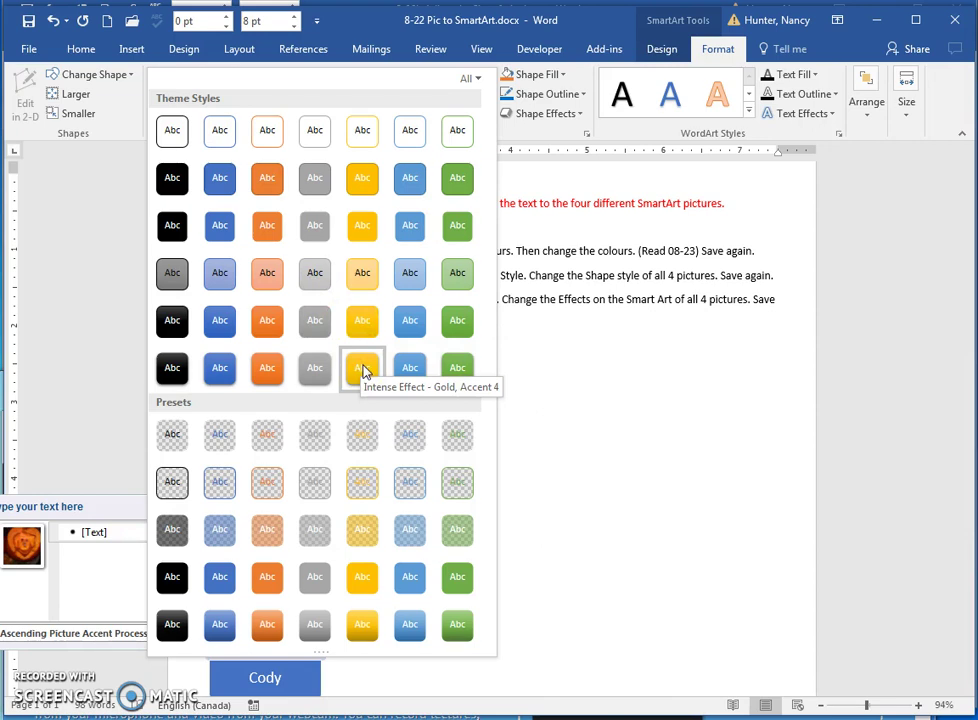
click(363, 370)
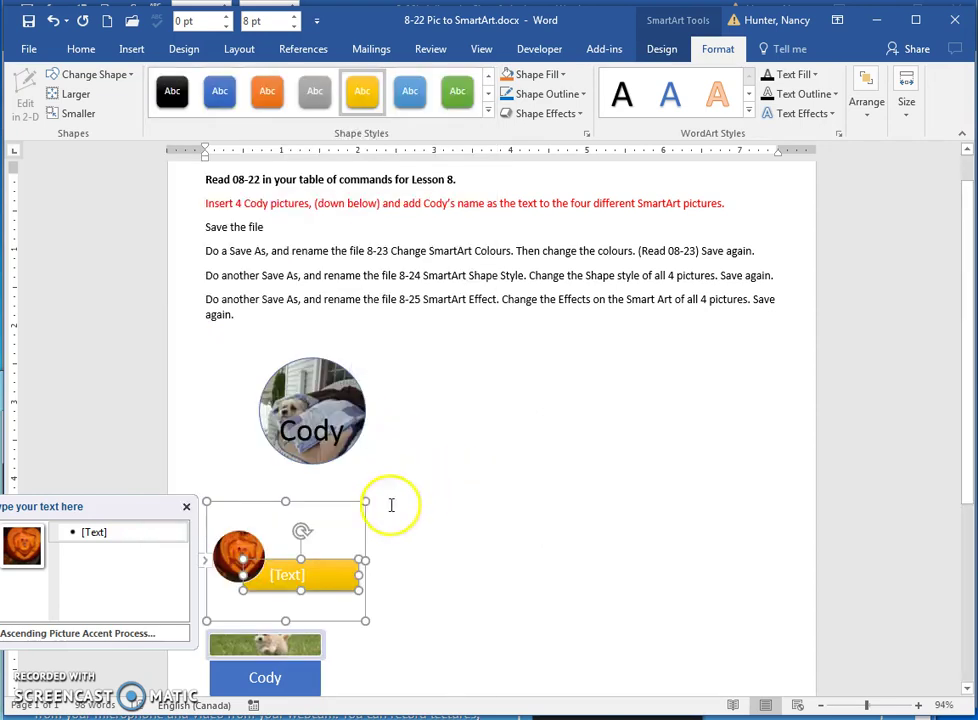
Replace the [Text] placeholder with 'Cody' and deselect the graphic
click(296, 586)
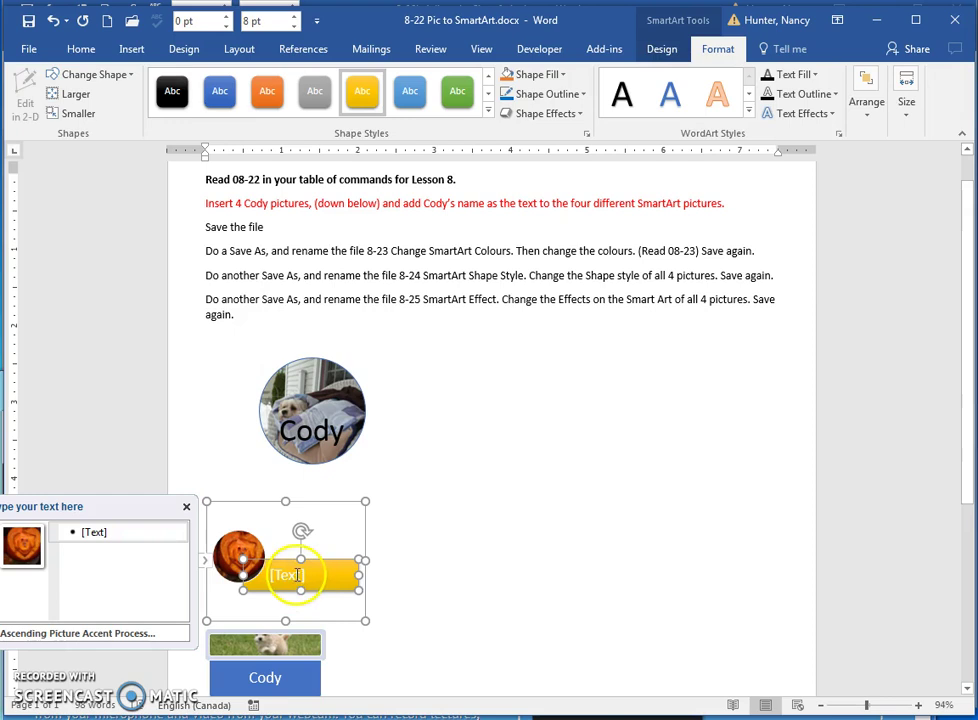
click(297, 575)
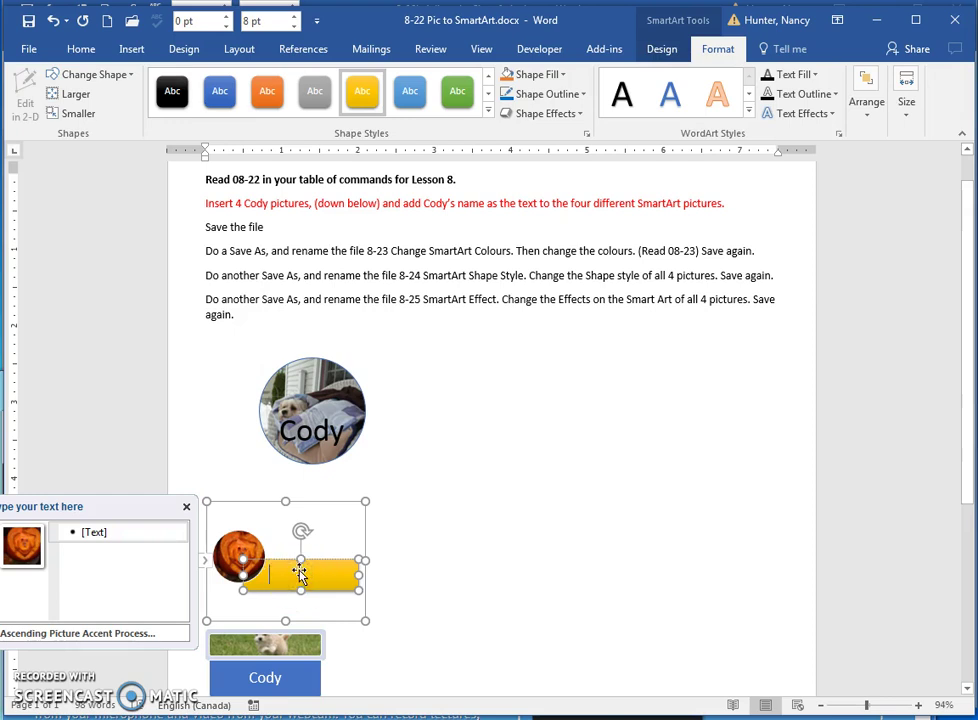
text(Cody)
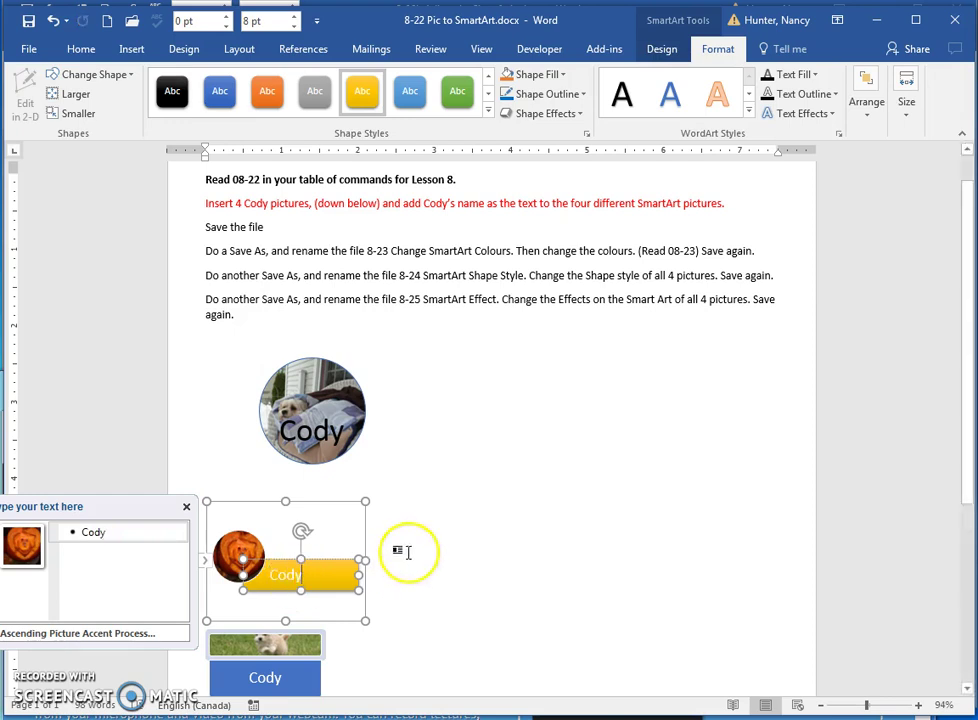
click(395, 545)
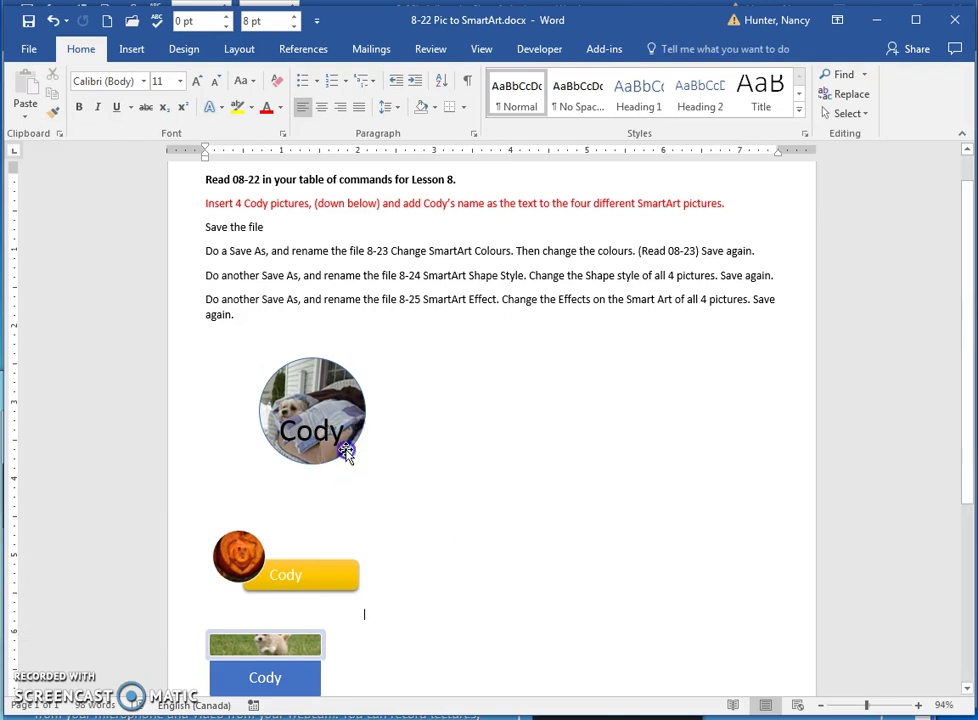
Try the yellow shape style on the Cody circle, then undo it
click(345, 450)
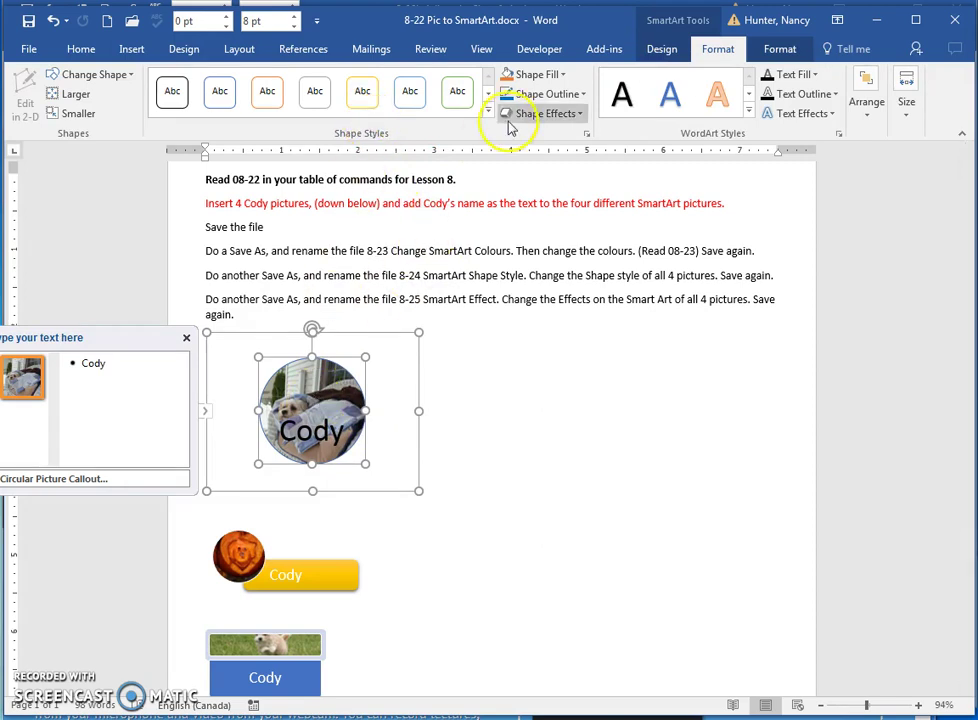
click(489, 112)
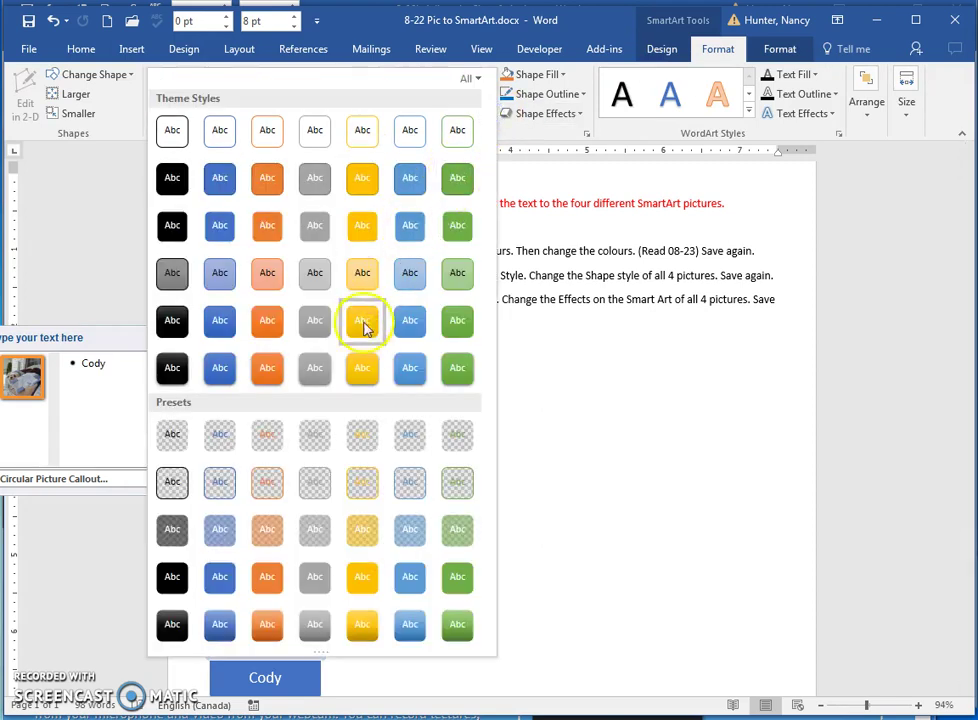
click(362, 368)
click(497, 391)
key(ctrl+z)
Apply a green shape style to the Cody box in the horizontal picture list SmartArt
scroll(476, 445, down, 2)
scroll(476, 445, down, 1)
scroll(447, 497, down, 1)
scroll(307, 510, down, 1)
click(307, 510)
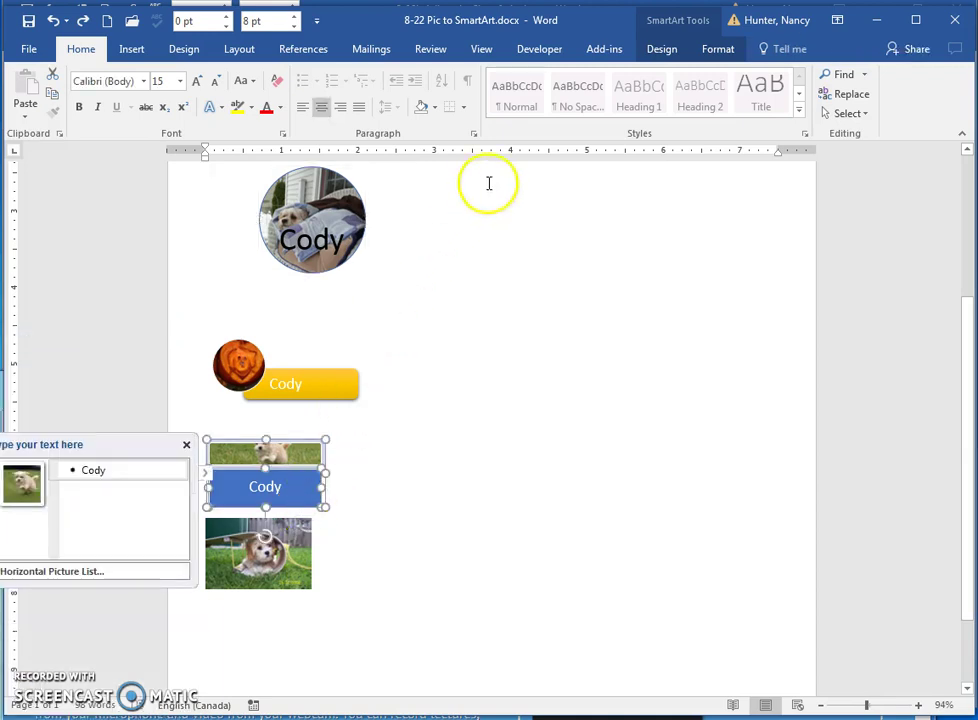
click(709, 50)
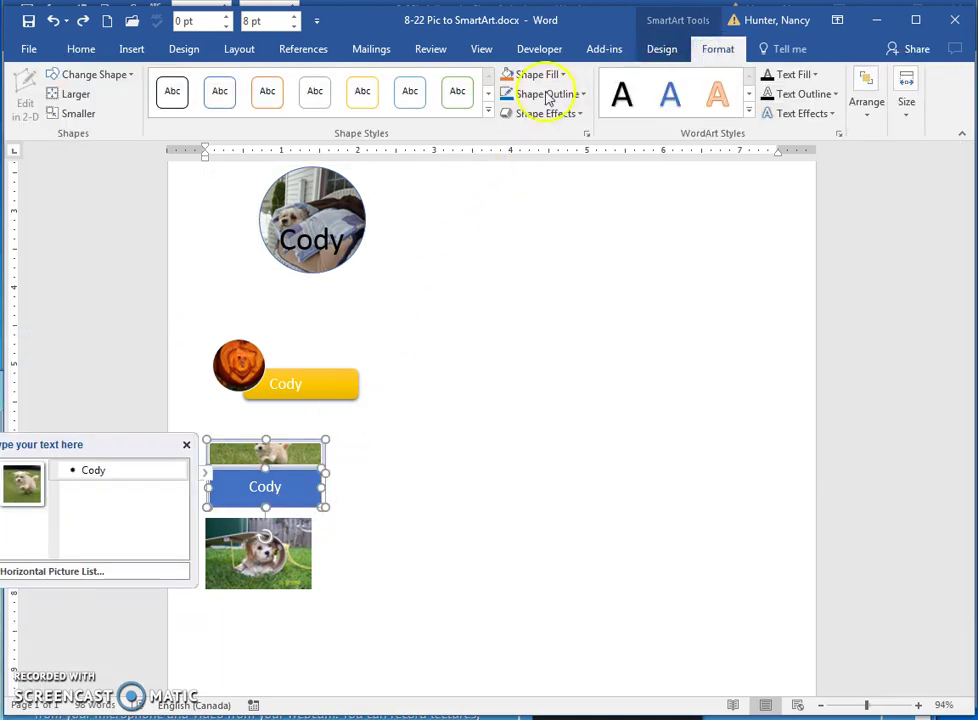
click(488, 110)
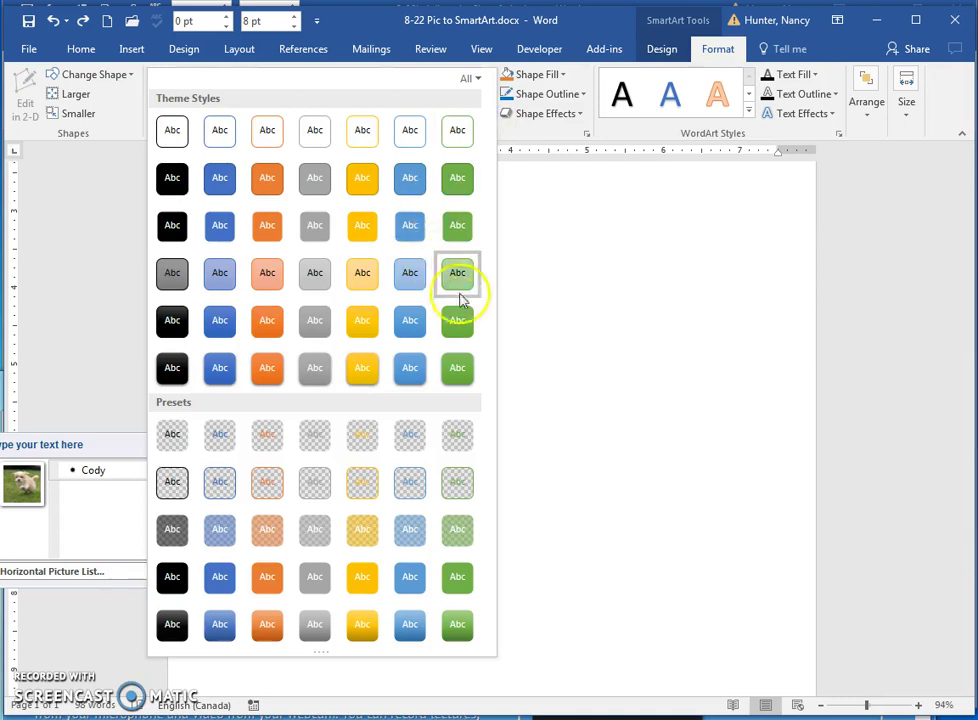
click(457, 322)
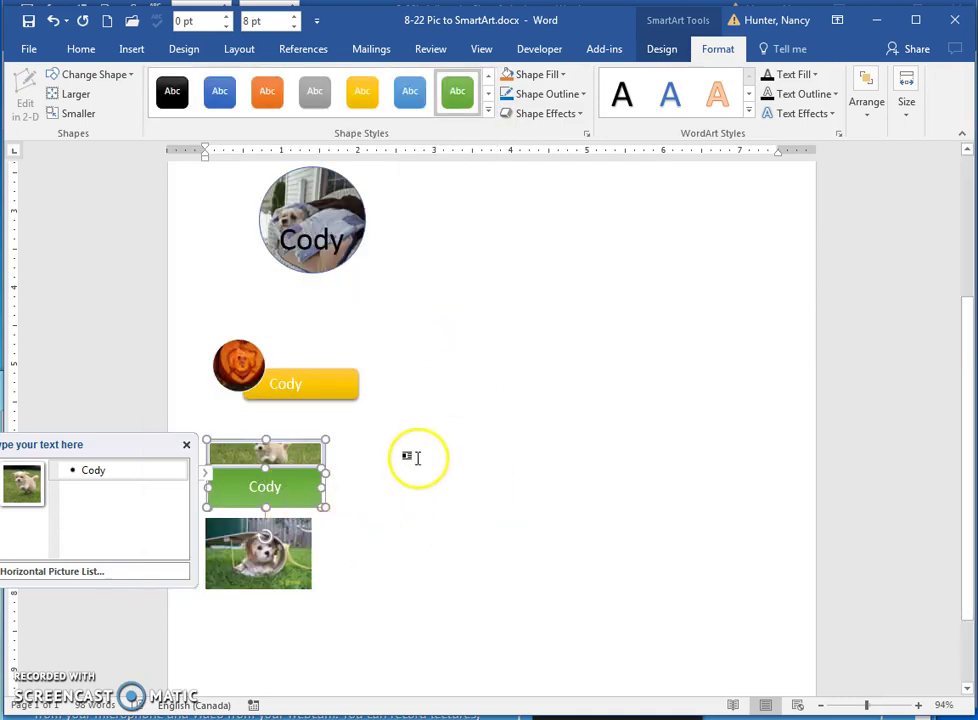
key(alt+Tab)
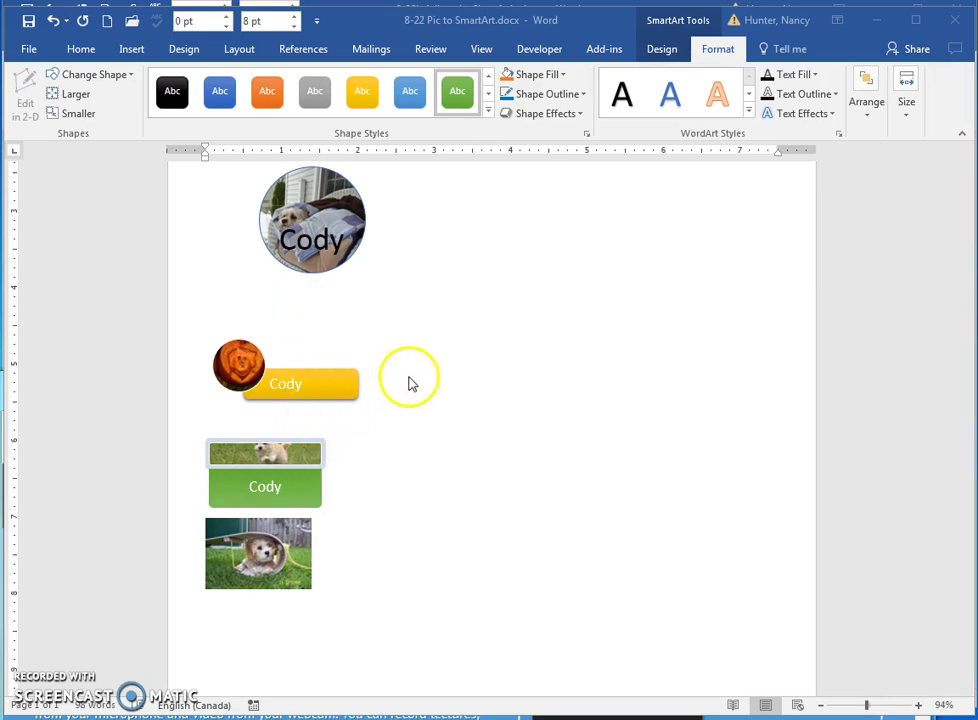
Give the circular Cody SmartArt a 3-D preset shape effect
key(alt+Tab)
scroll(415, 377, up, 3)
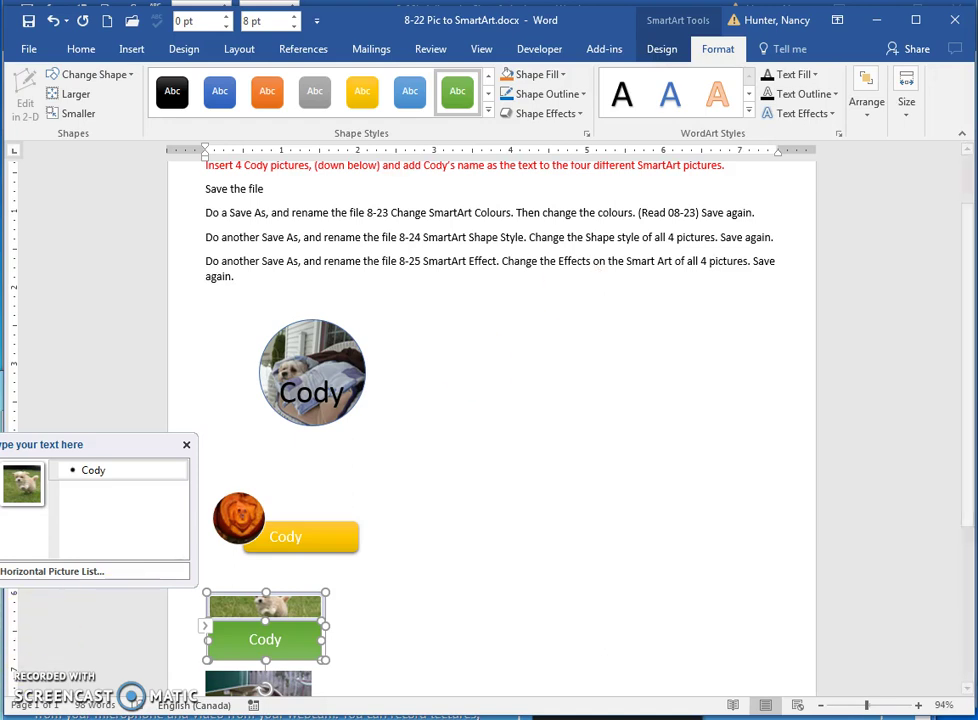
click(400, 419)
click(365, 343)
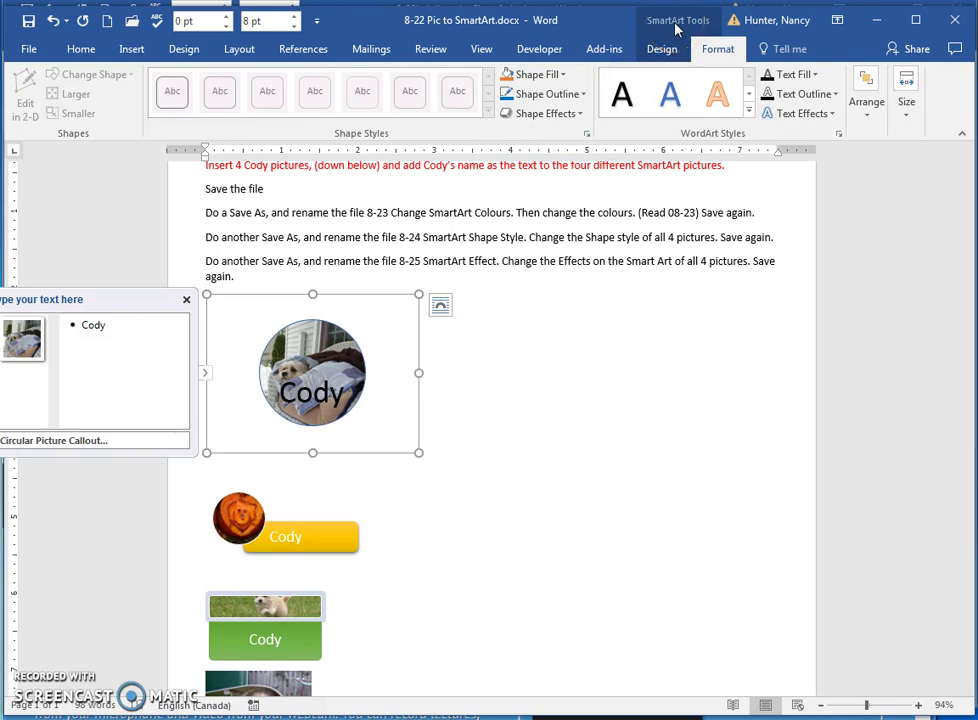
click(710, 46)
click(561, 119)
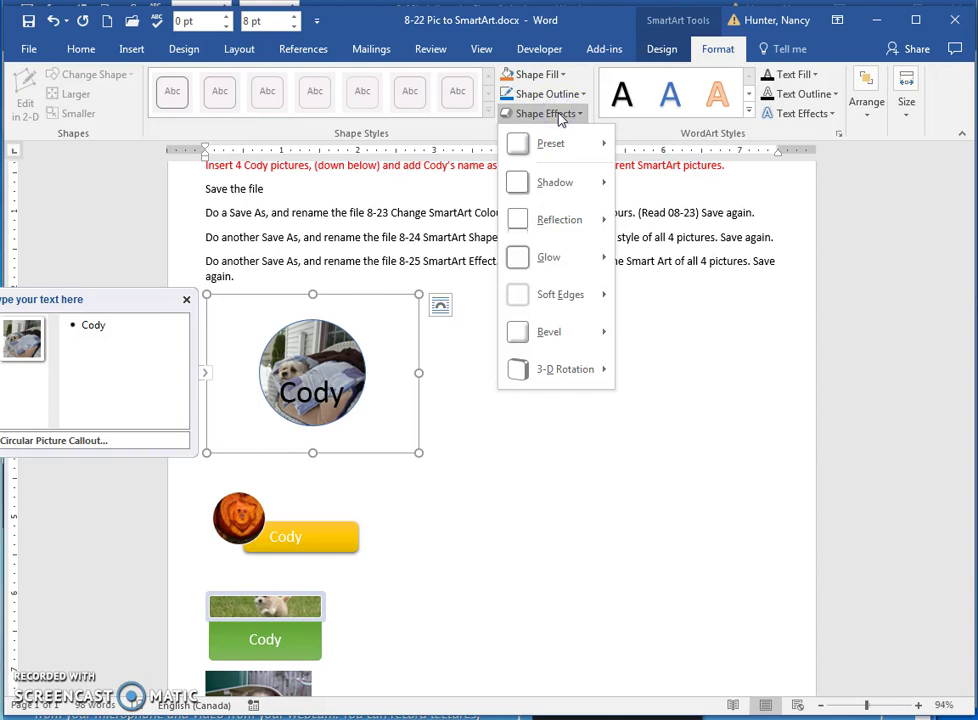
mouse_move(555, 182)
click(646, 277)
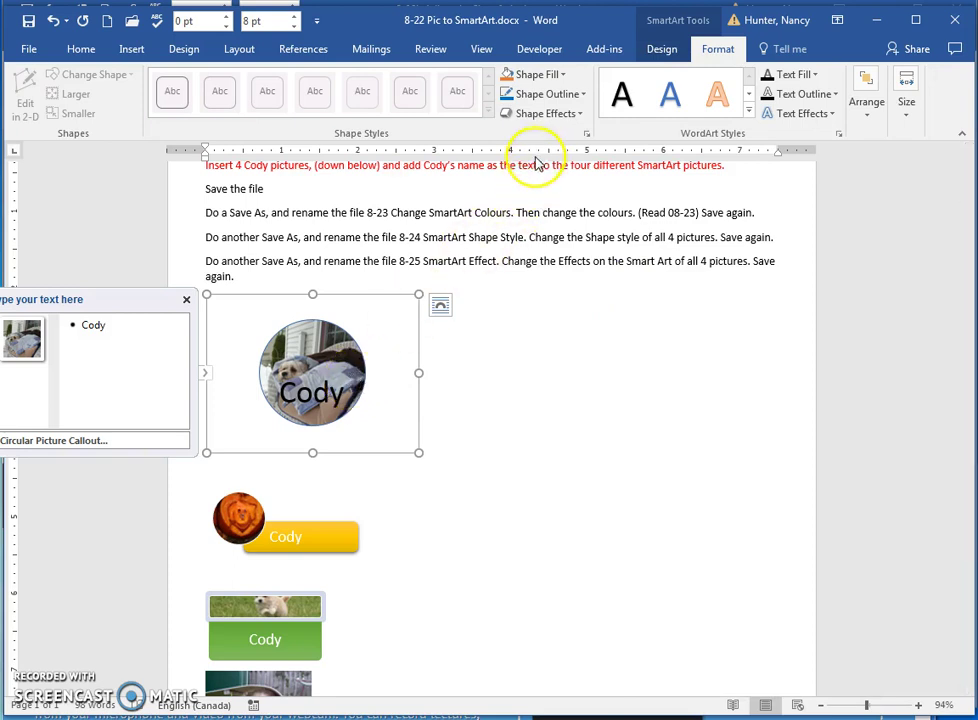
click(545, 113)
click(556, 151)
mouse_move(553, 143)
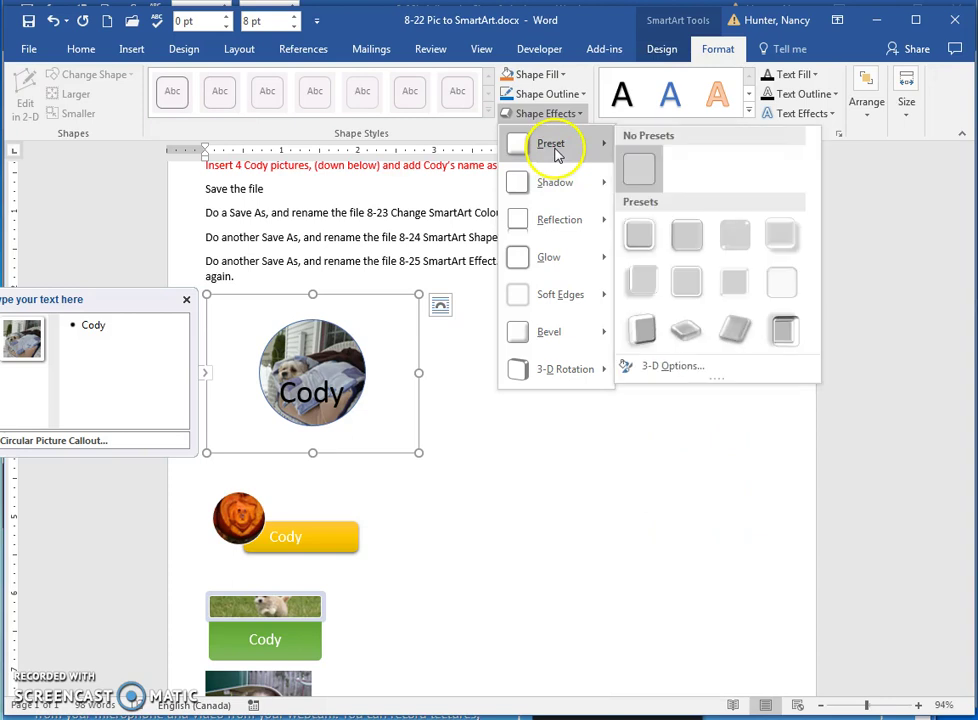
click(641, 236)
Apply the last 3-D preset shape effect to the gold Cody SmartArt
click(330, 525)
click(571, 117)
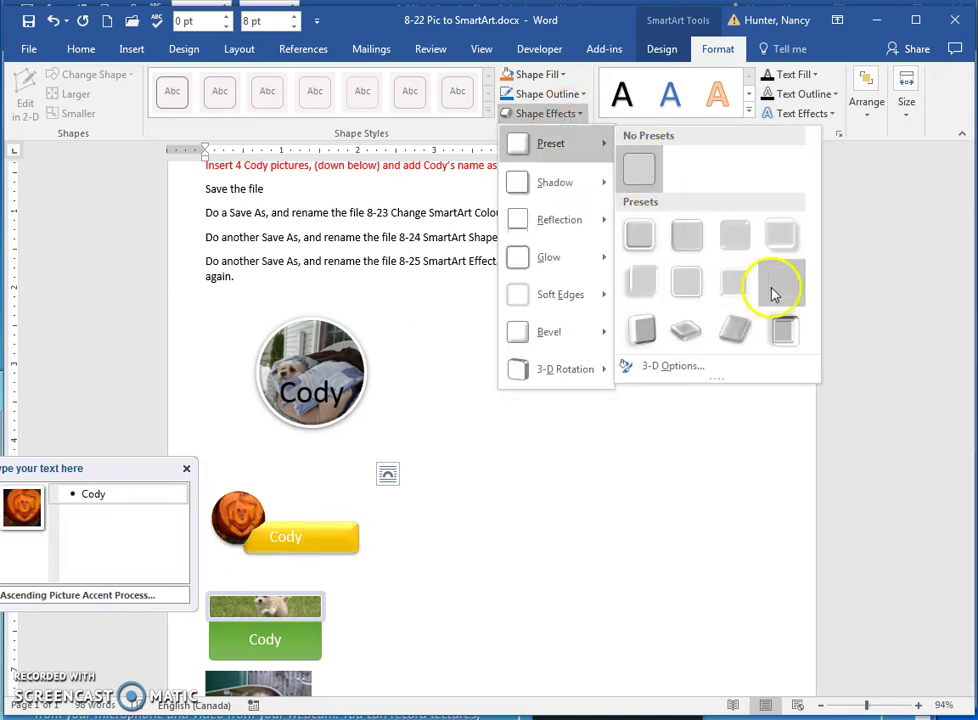
click(785, 331)
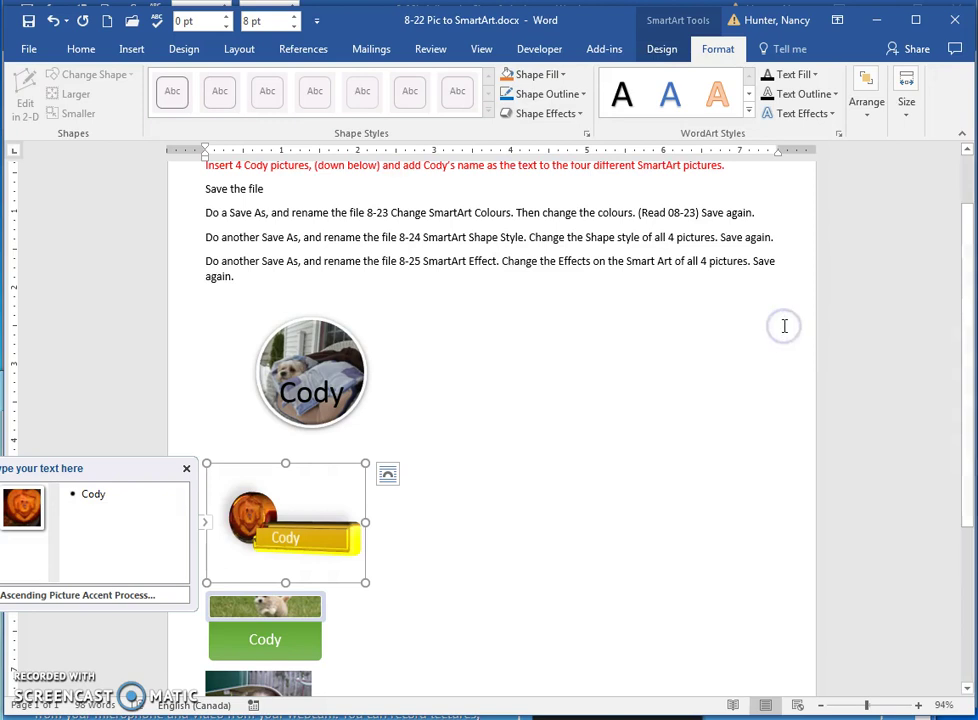
click(571, 118)
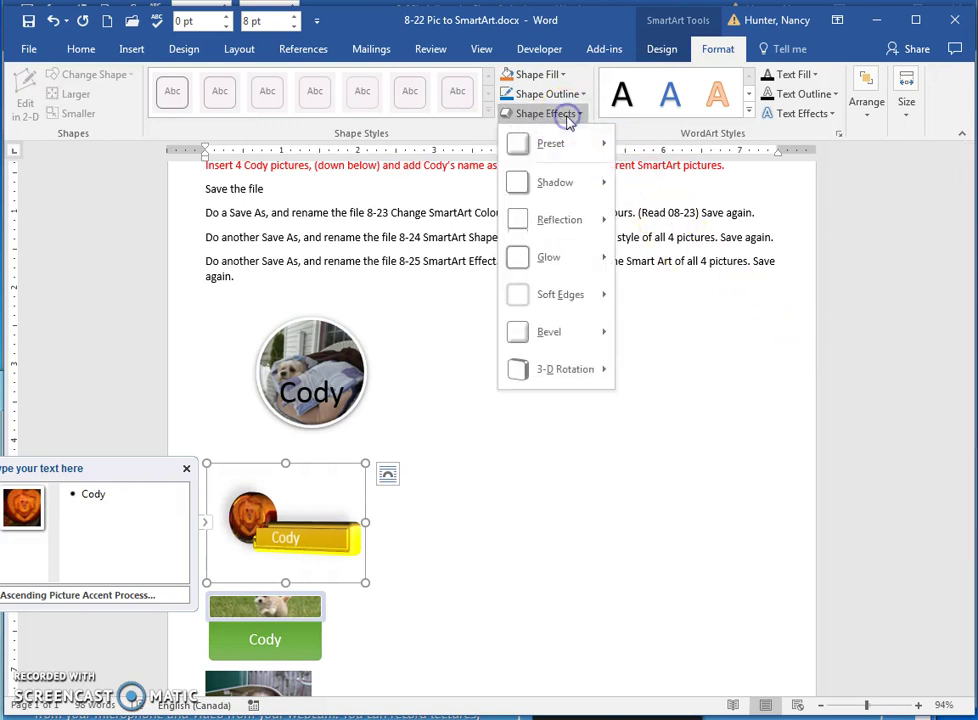